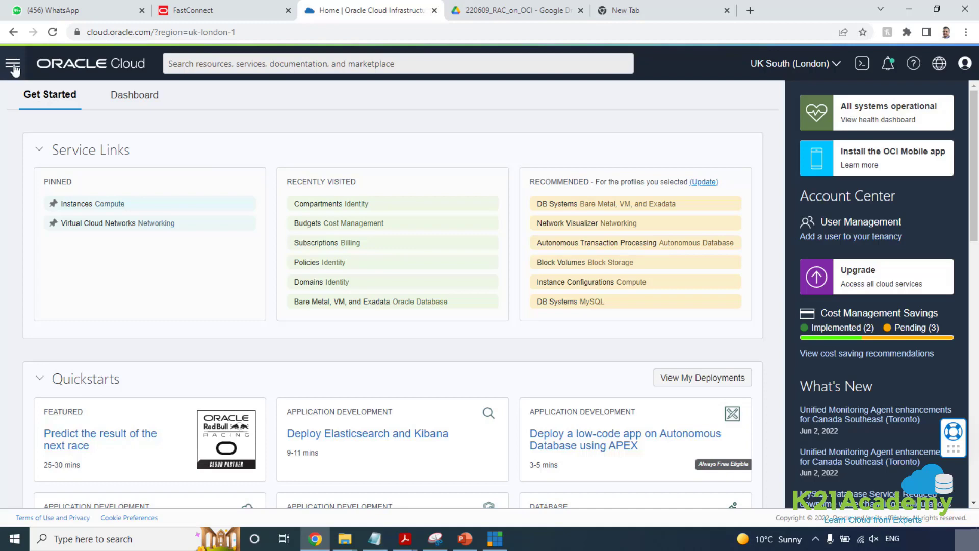
Open the DB Systems page under Bare Metal, VM, and Exadata and start creating a DB system.
click(13, 65)
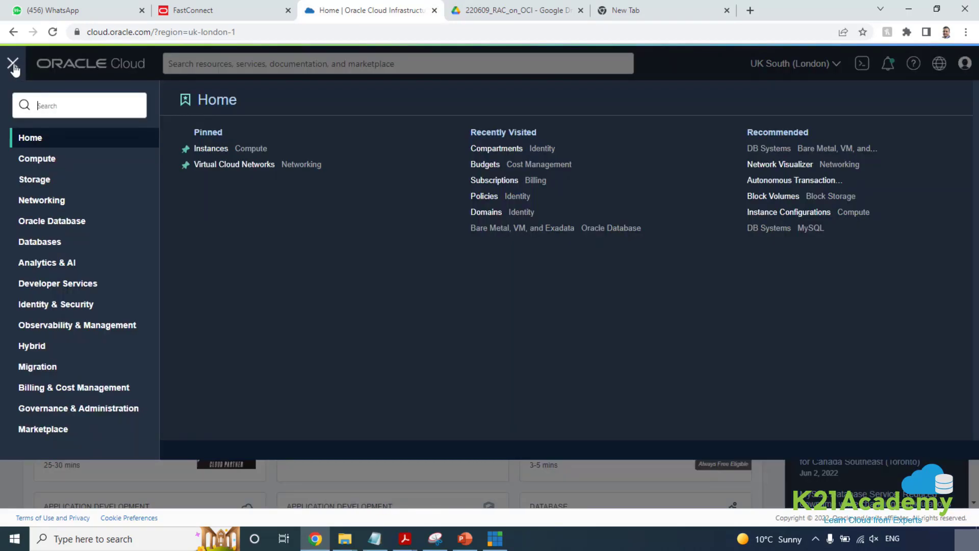
click(51, 223)
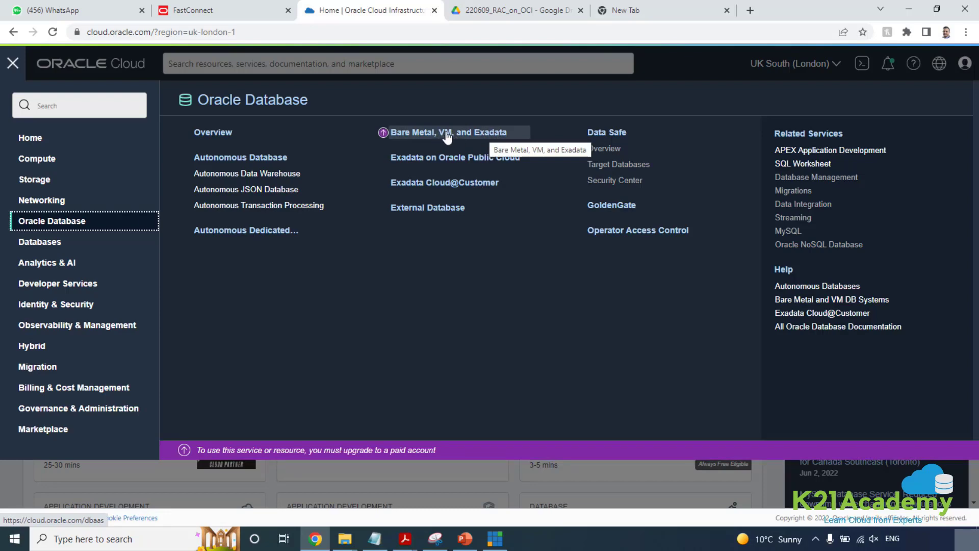
click(403, 136)
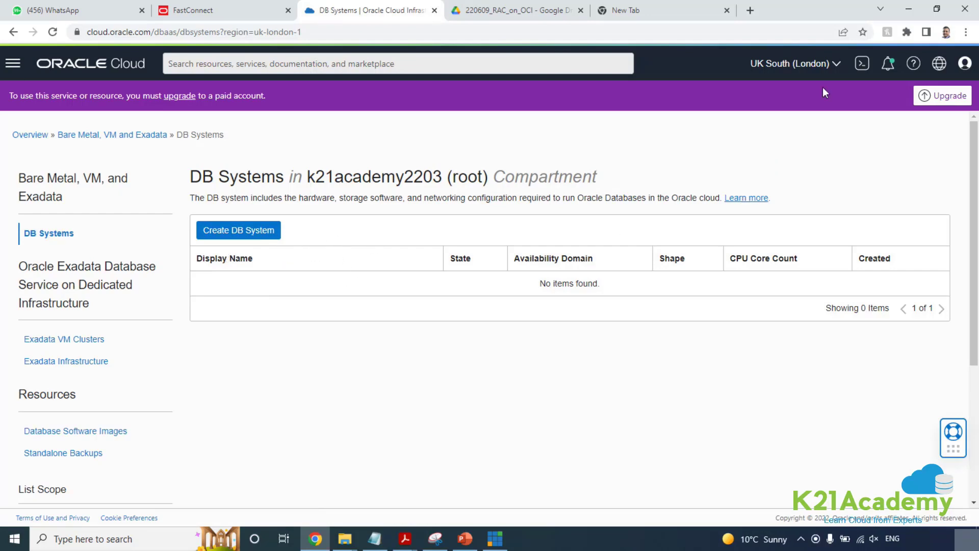
click(836, 73)
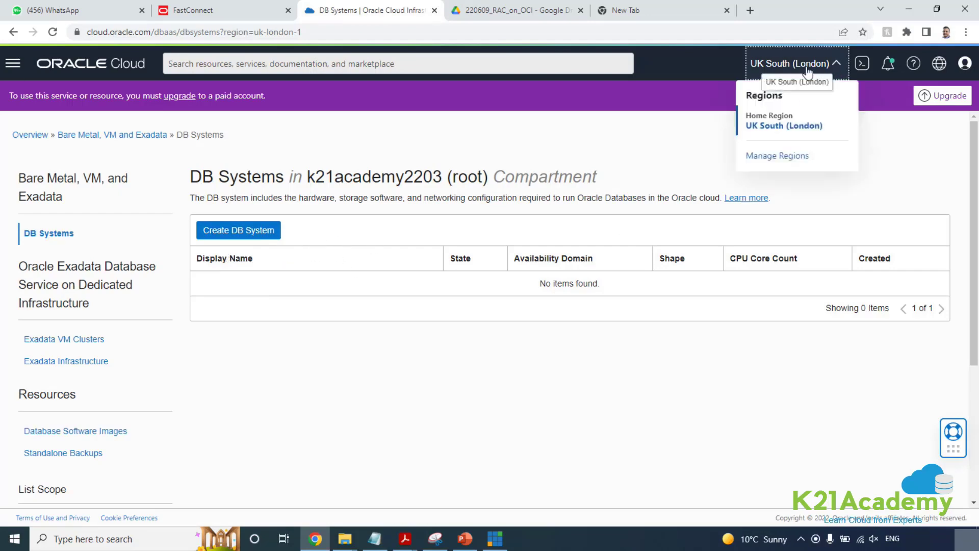
click(312, 362)
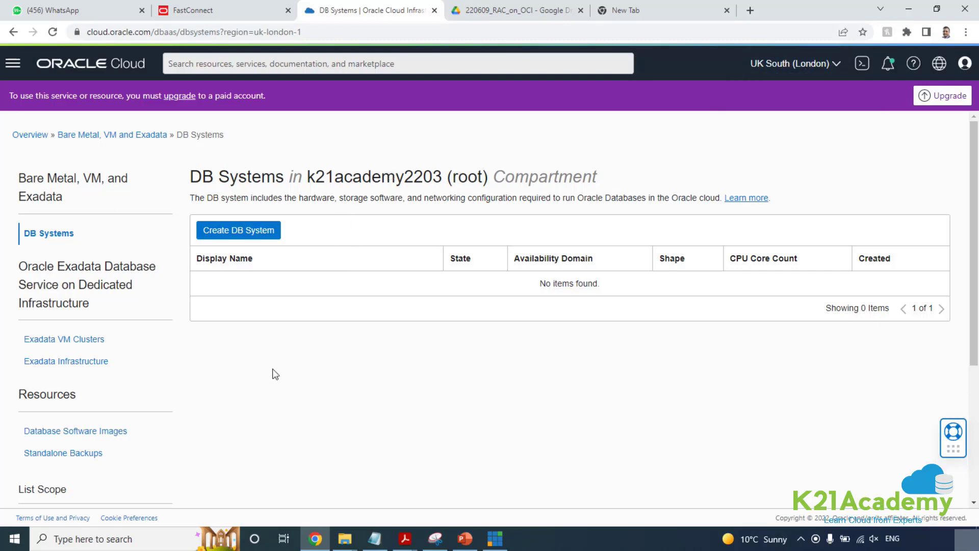
click(252, 236)
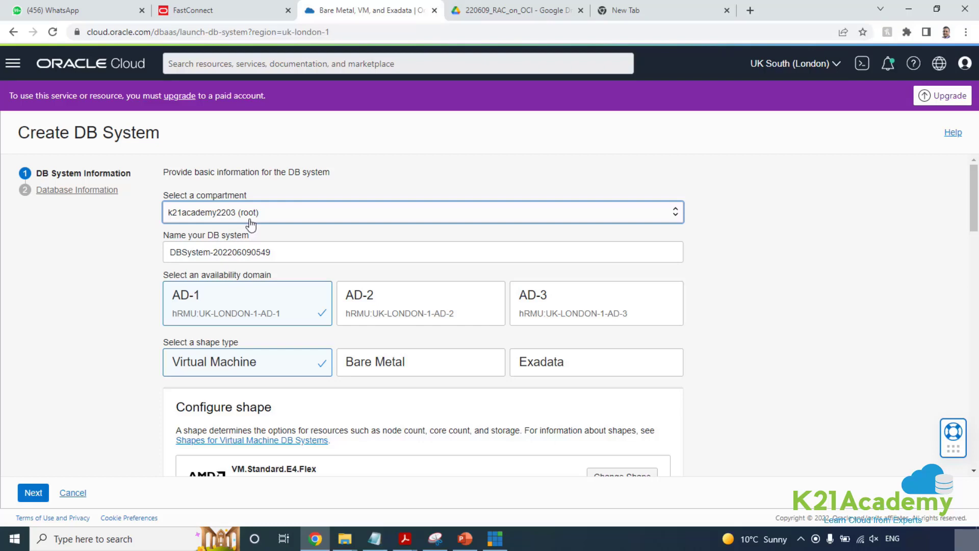
Place the DB system in the cmp-database compartment and name it RACDB- followed by the owner's first name.
click(285, 219)
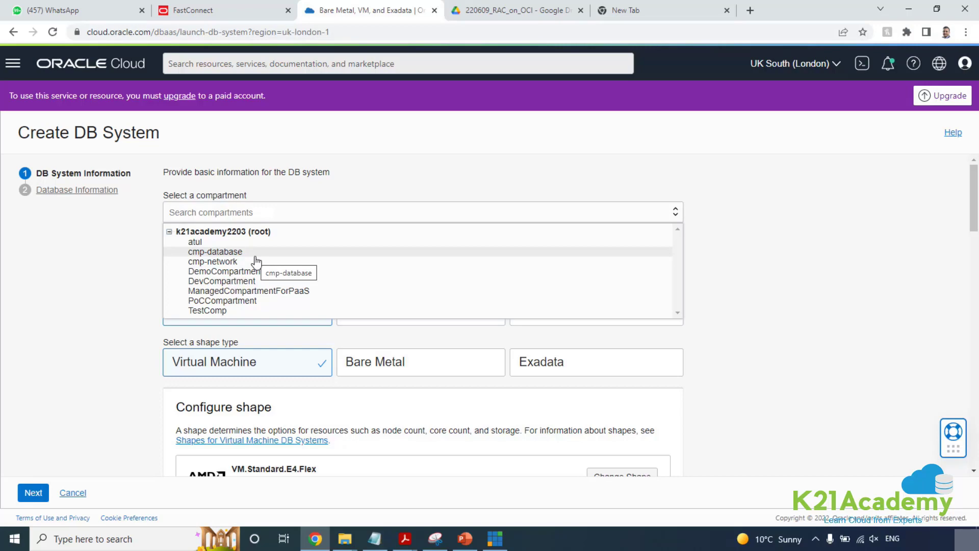
click(216, 252)
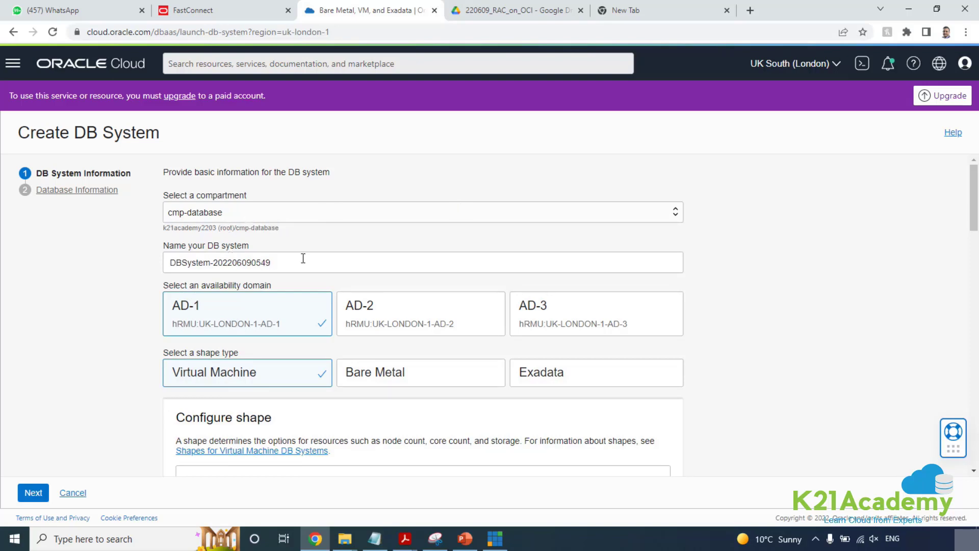
drag(302, 261, 159, 265)
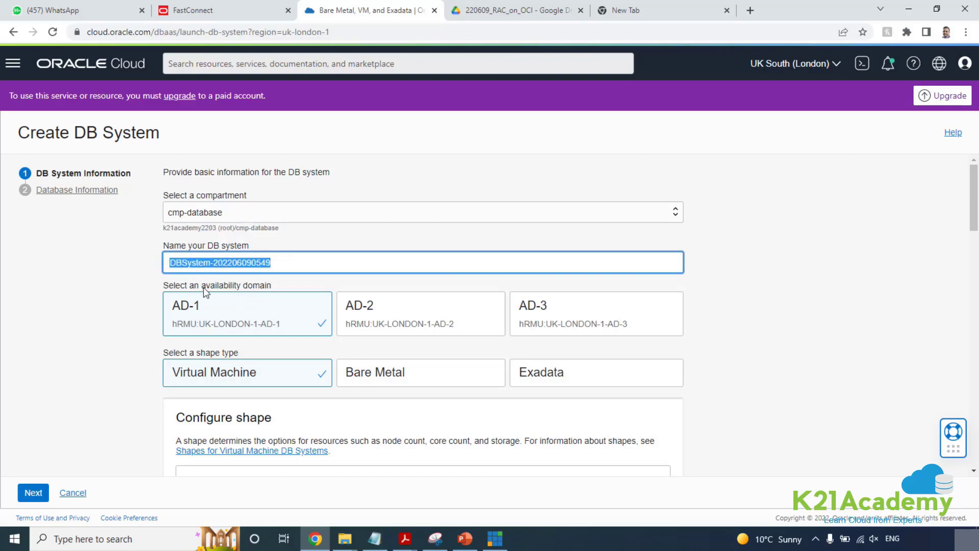
text(DB)
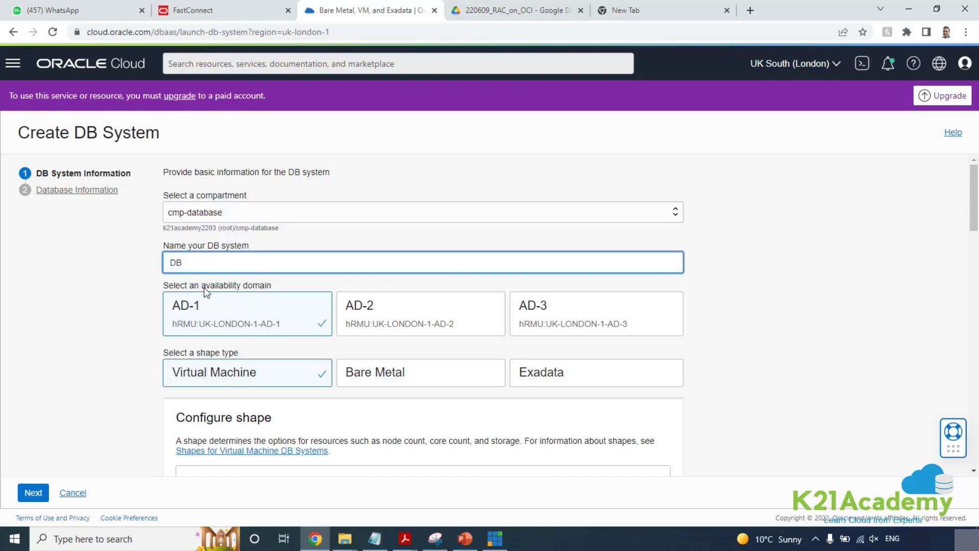
key(BackSpace)
key(BackSpace)
text(RACDB-atul)
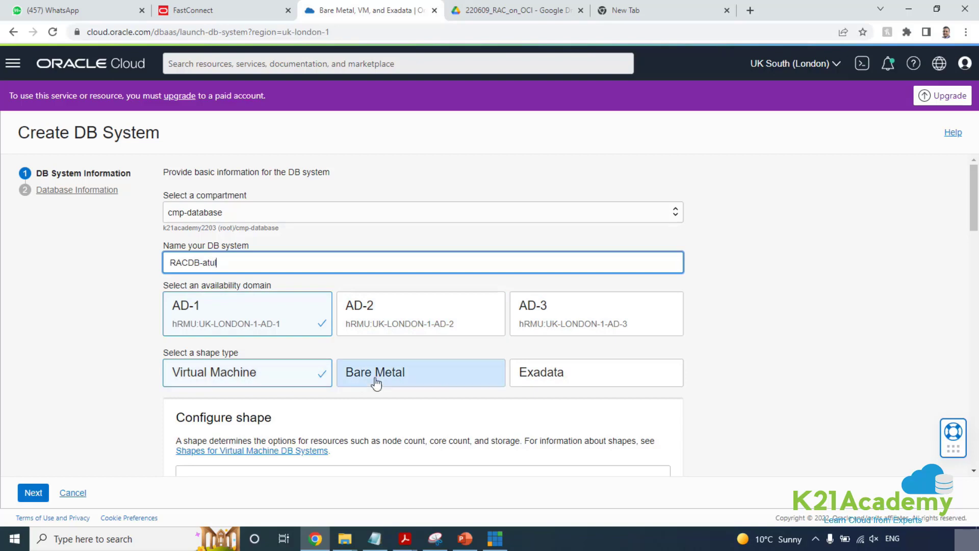
Set the DB system's total node count to 2 in its configuration section.
scroll(375, 382, down, 1)
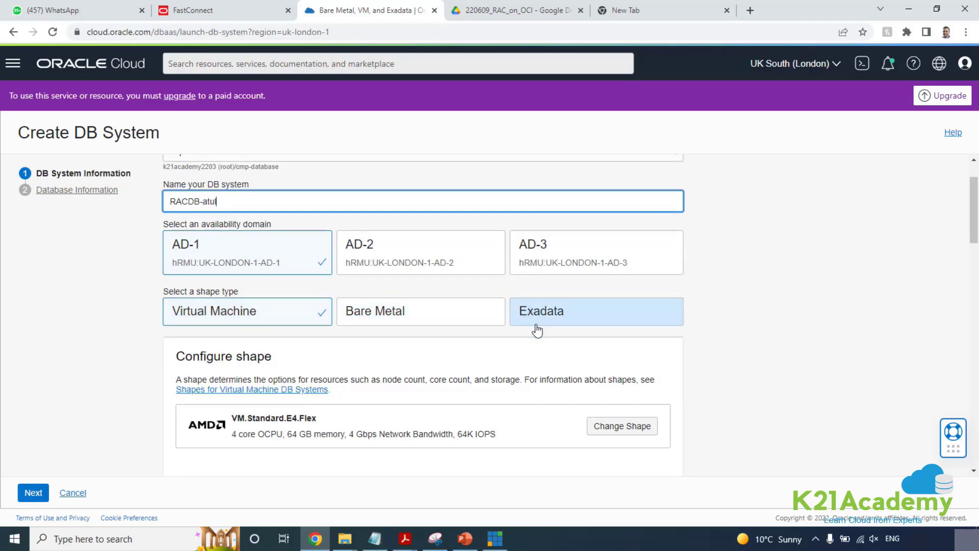
scroll(400, 334, down, 2)
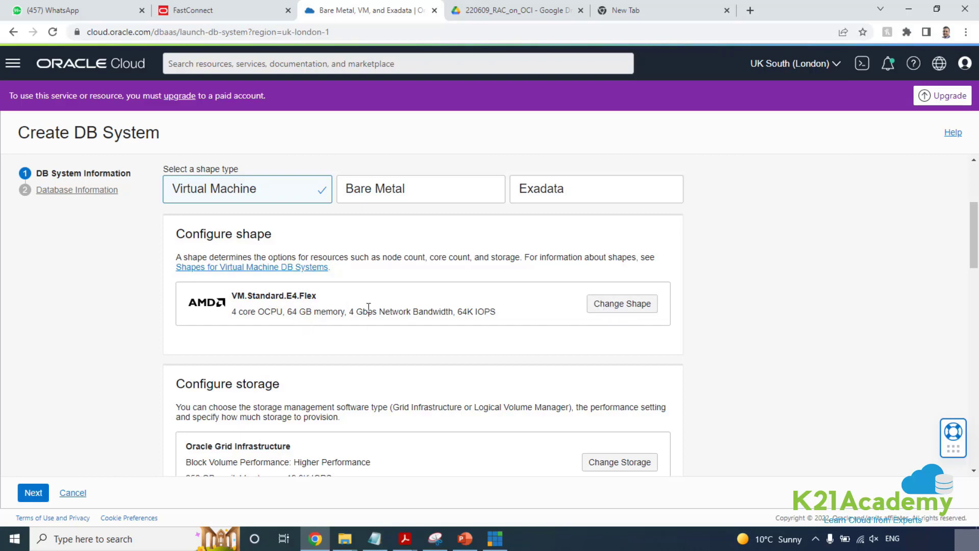
scroll(486, 309, down, 1)
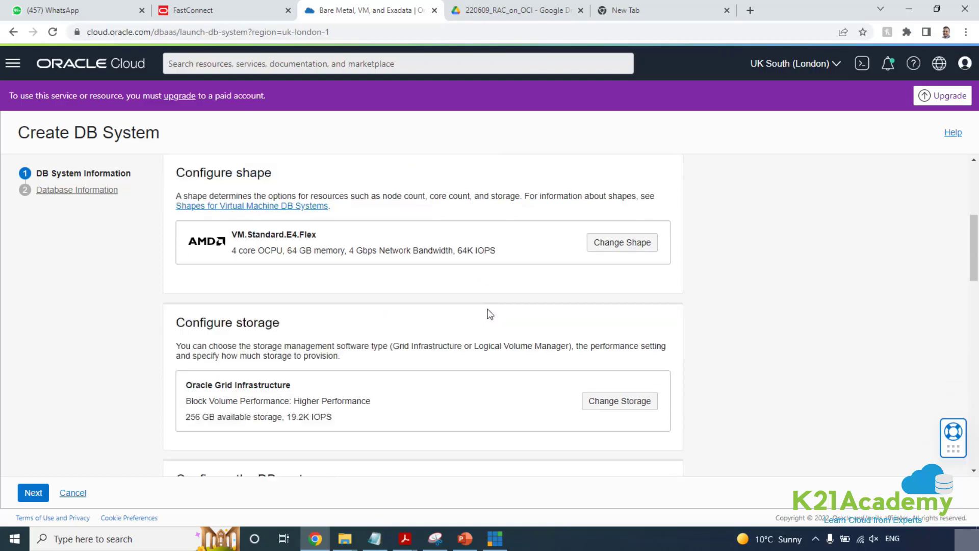
scroll(414, 382, down, 1)
scroll(413, 383, down, 1)
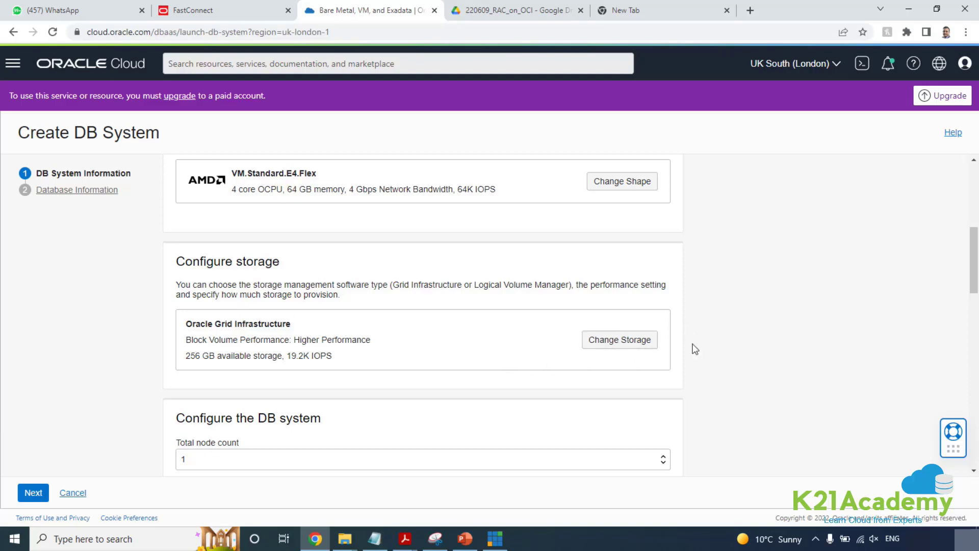
scroll(628, 379, down, 2)
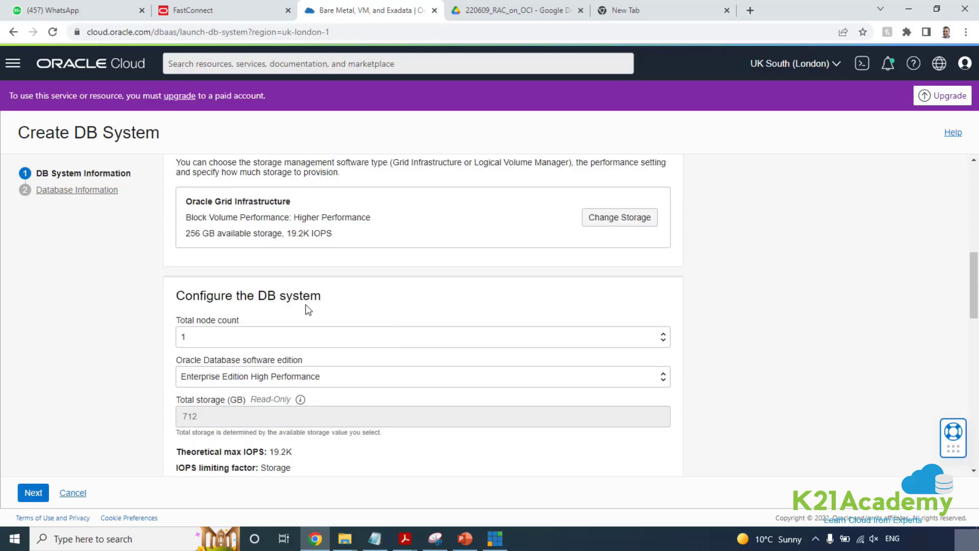
click(302, 337)
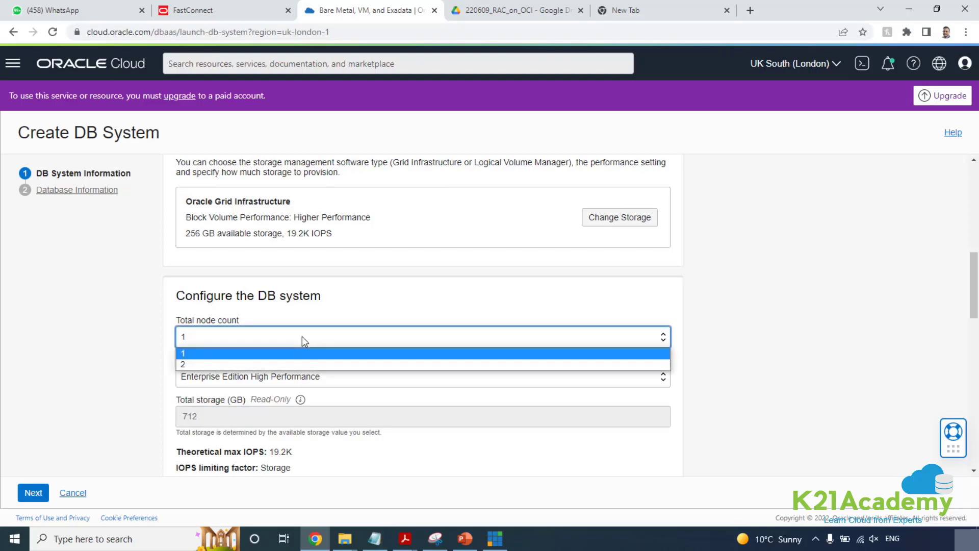
click(259, 364)
click(271, 341)
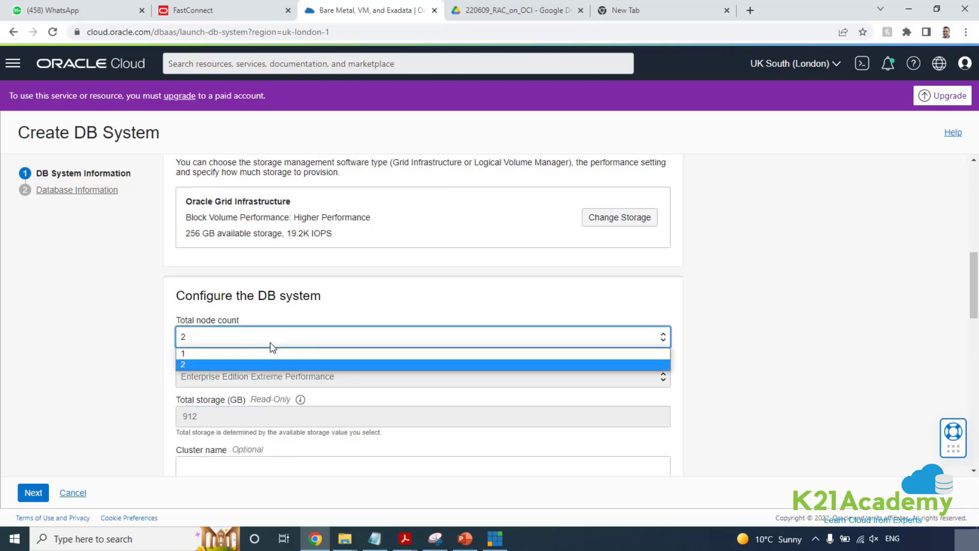
click(239, 363)
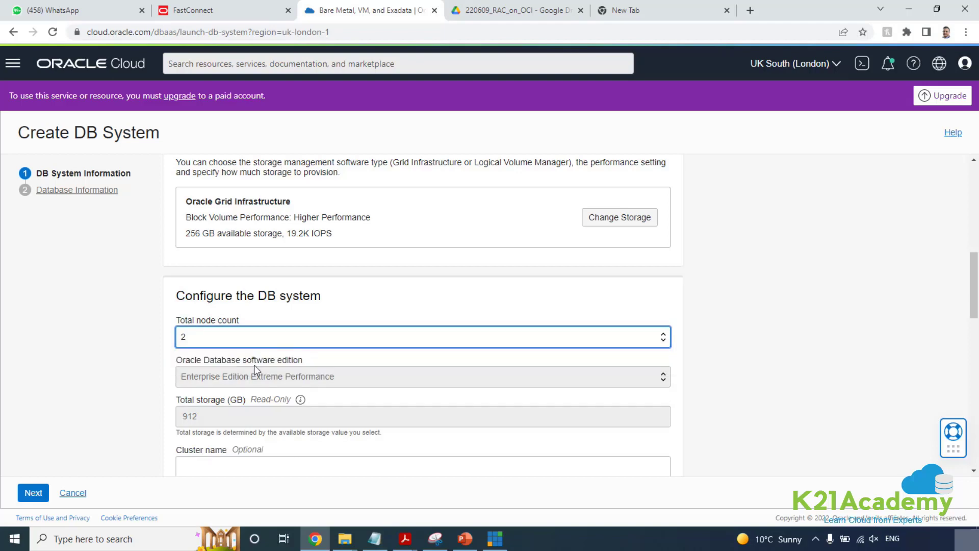
Examine the Oracle Database software editions offered for a single node and return the total node count to 2.
click(268, 346)
click(259, 356)
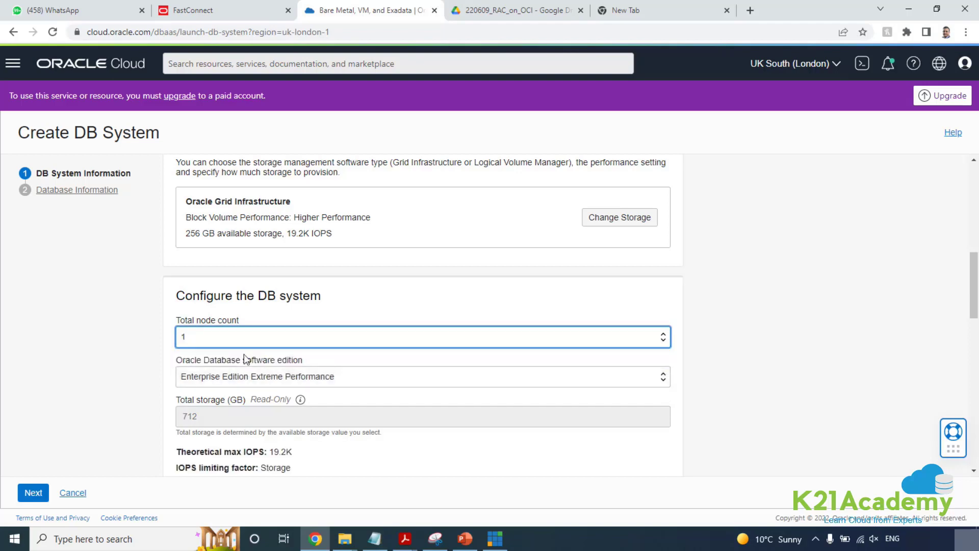
scroll(415, 385, down, 1)
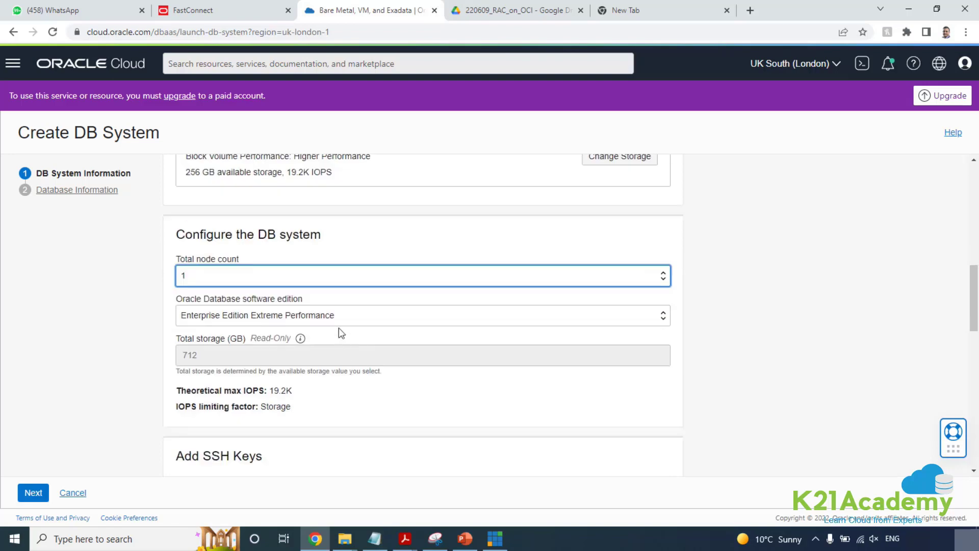
click(335, 320)
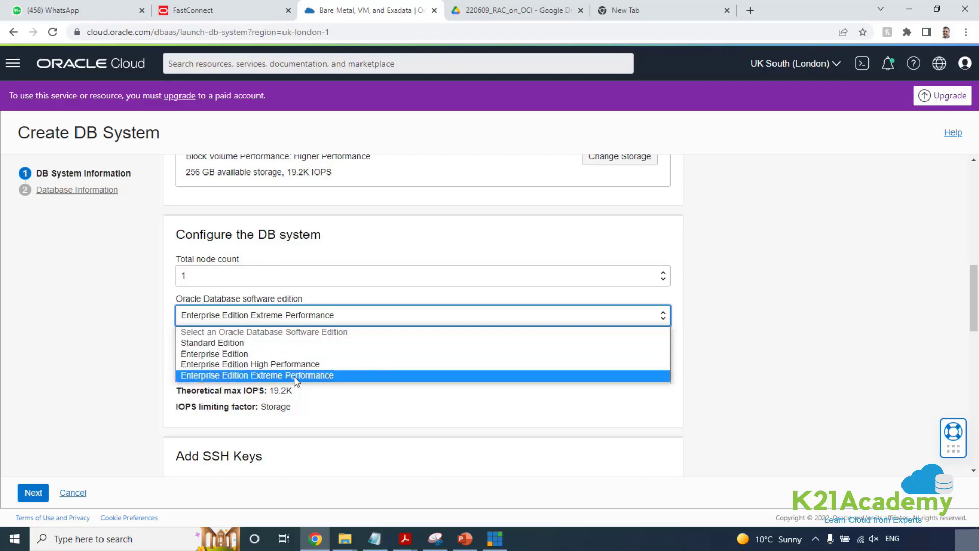
click(636, 405)
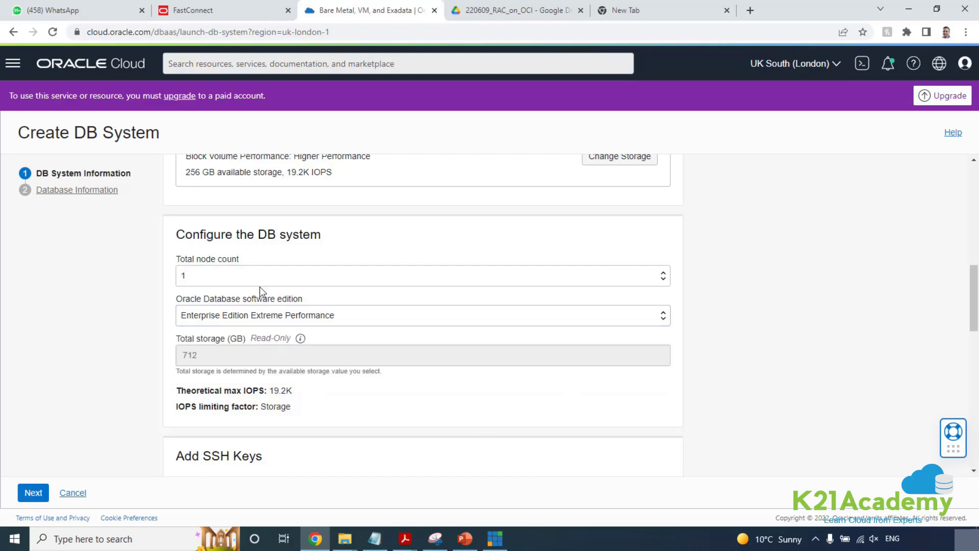
click(259, 285)
click(232, 302)
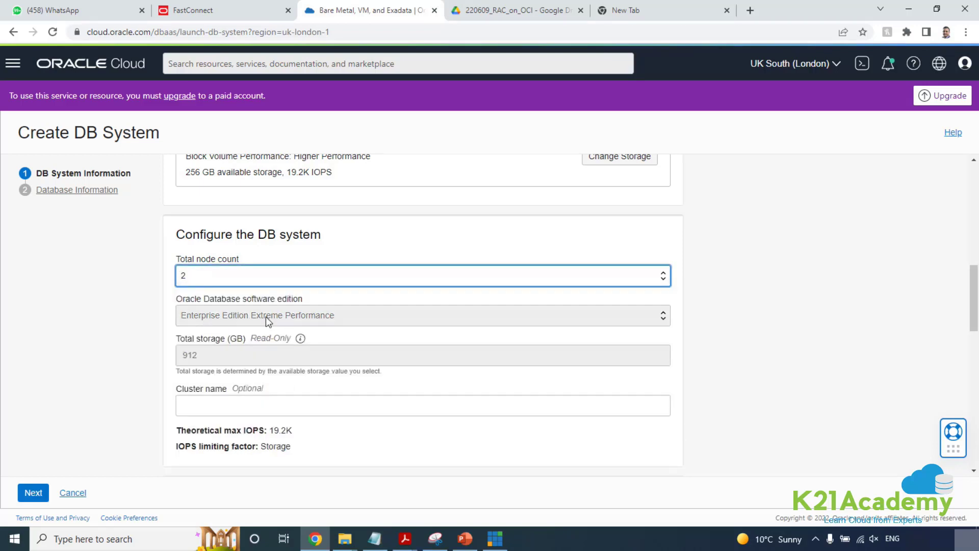
Save the generated SSH private key as ssh-key-2022-06-09.key and its public key as a .pub file in Downloads.
scroll(221, 354, up, 1)
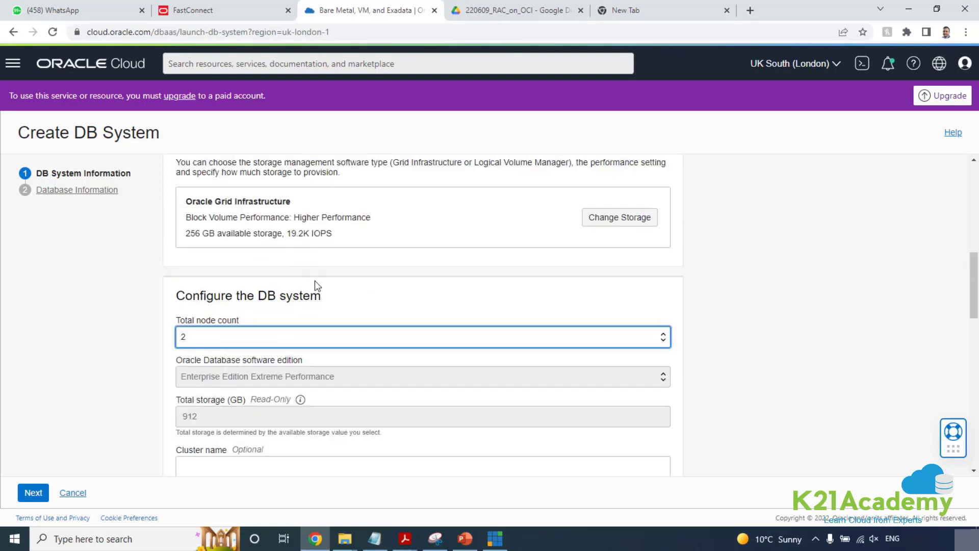
scroll(314, 284, up, 1)
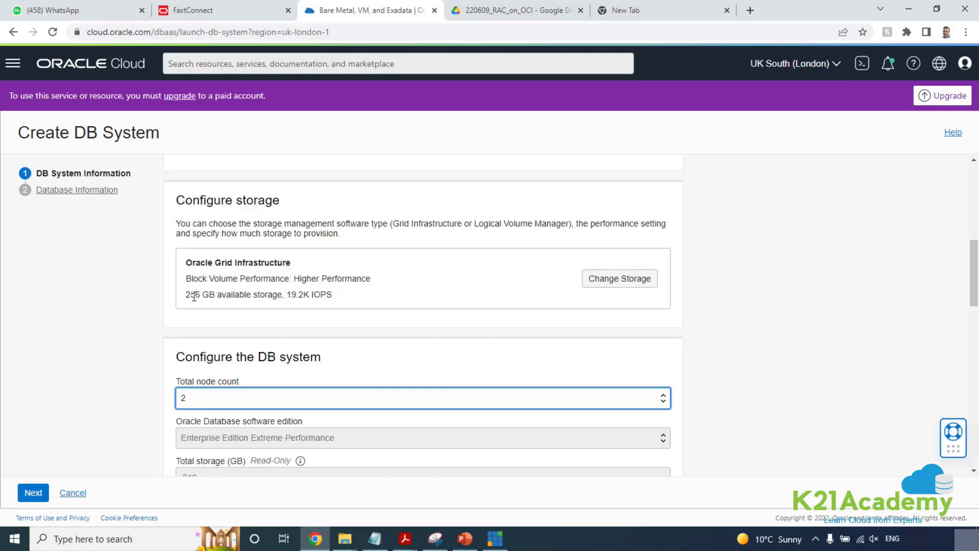
scroll(293, 295, down, 3)
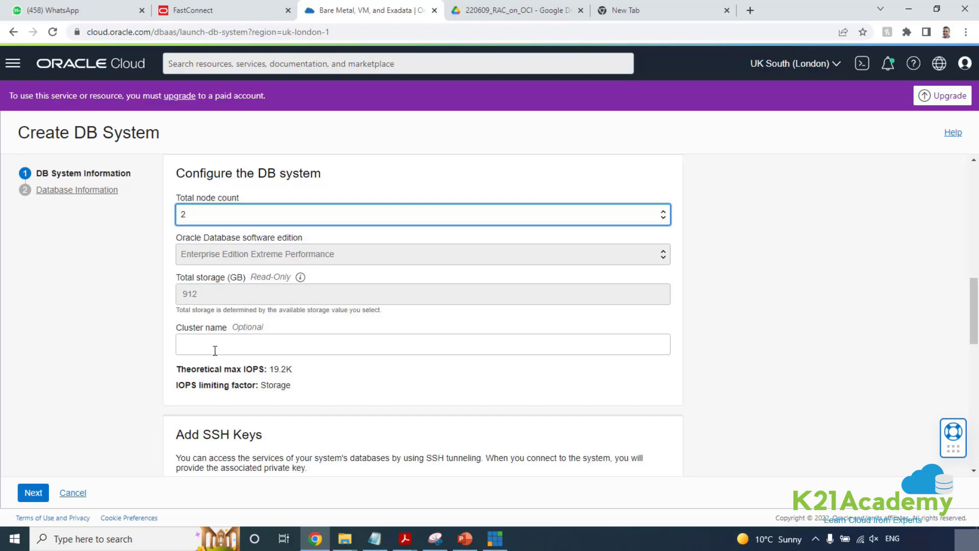
scroll(215, 350, down, 2)
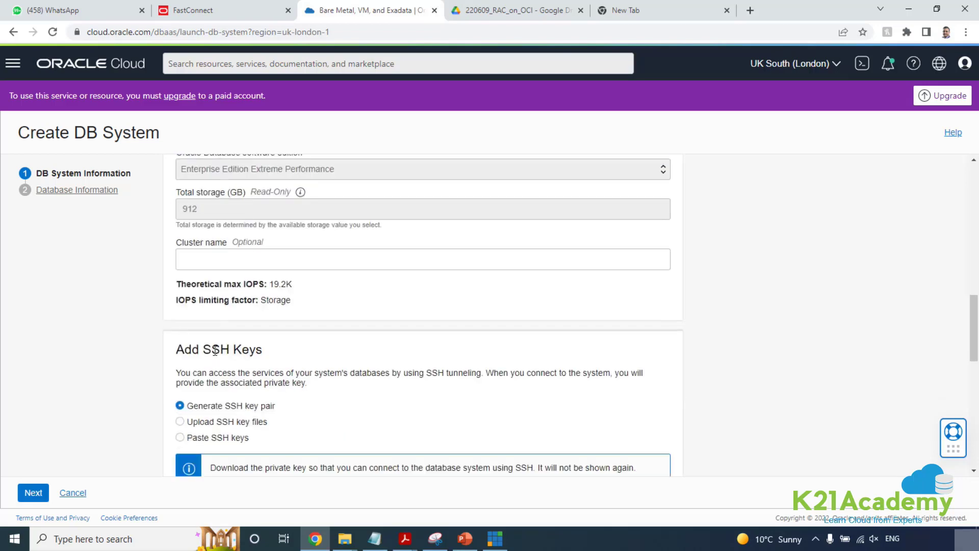
scroll(231, 332, down, 1)
scroll(231, 333, down, 1)
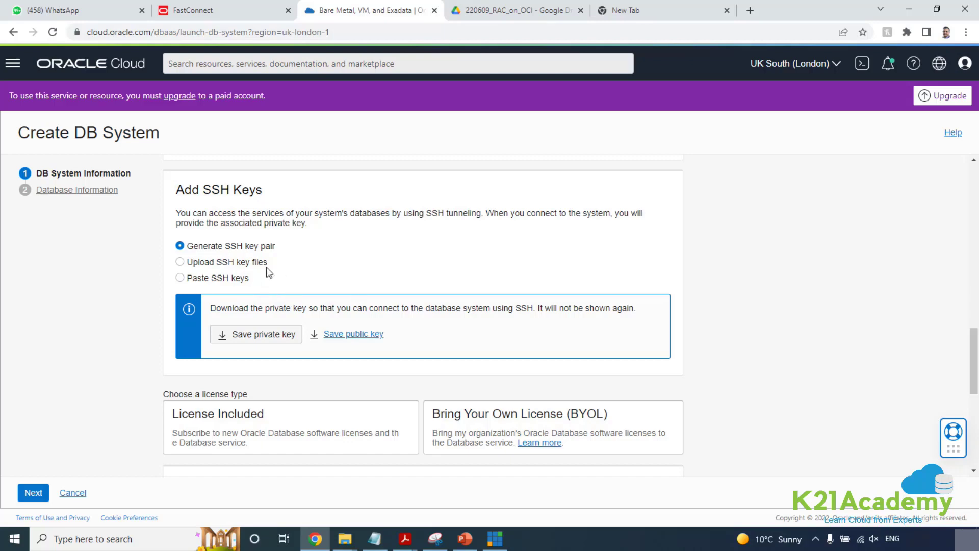
click(239, 337)
click(342, 334)
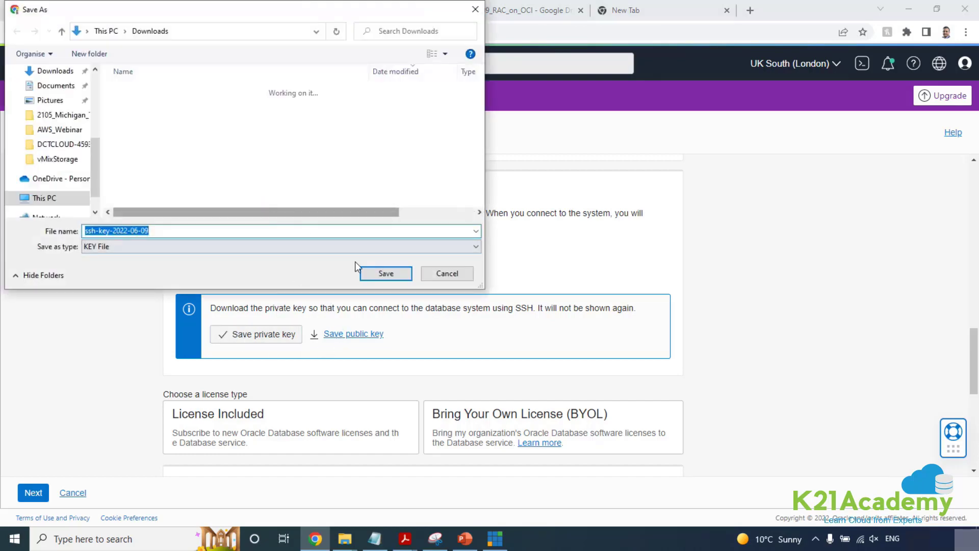
click(376, 274)
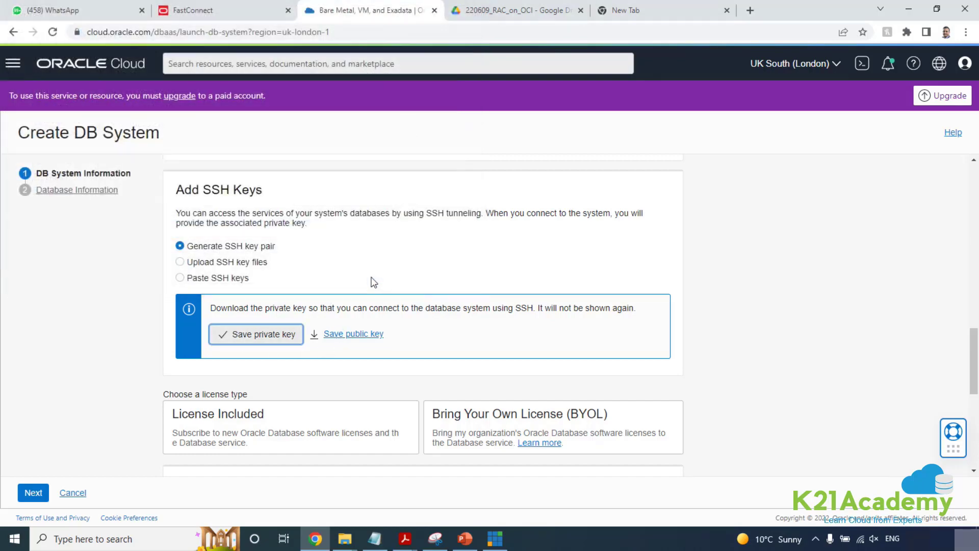
click(345, 336)
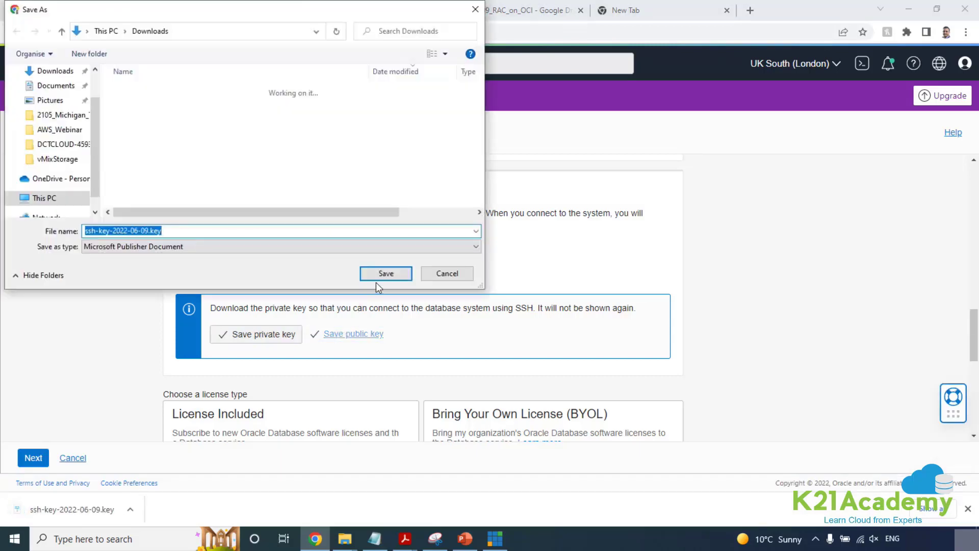
click(376, 274)
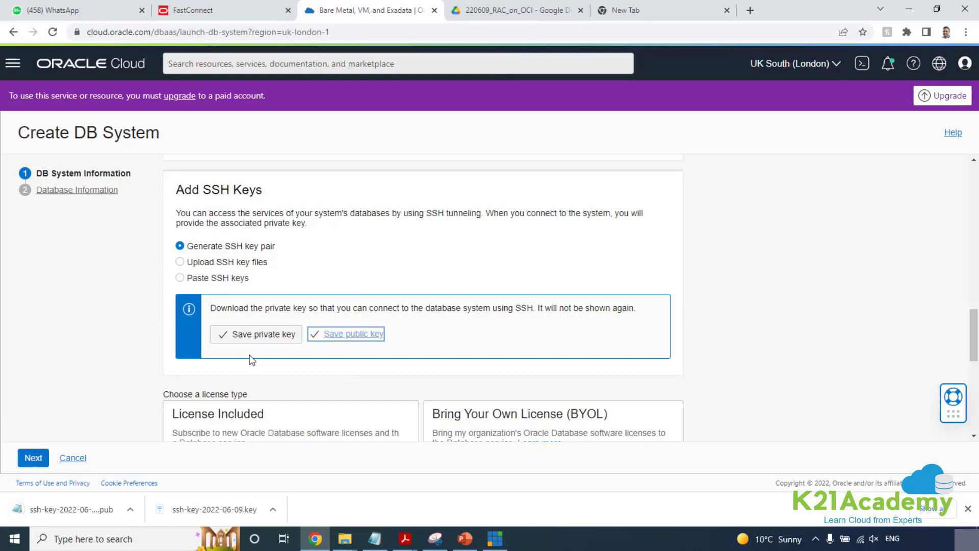
Examine the License Included and Bring Your Own License (BYOL) options for the DB system's license type.
scroll(294, 376, down, 1)
click(290, 382)
scroll(393, 352, down, 1)
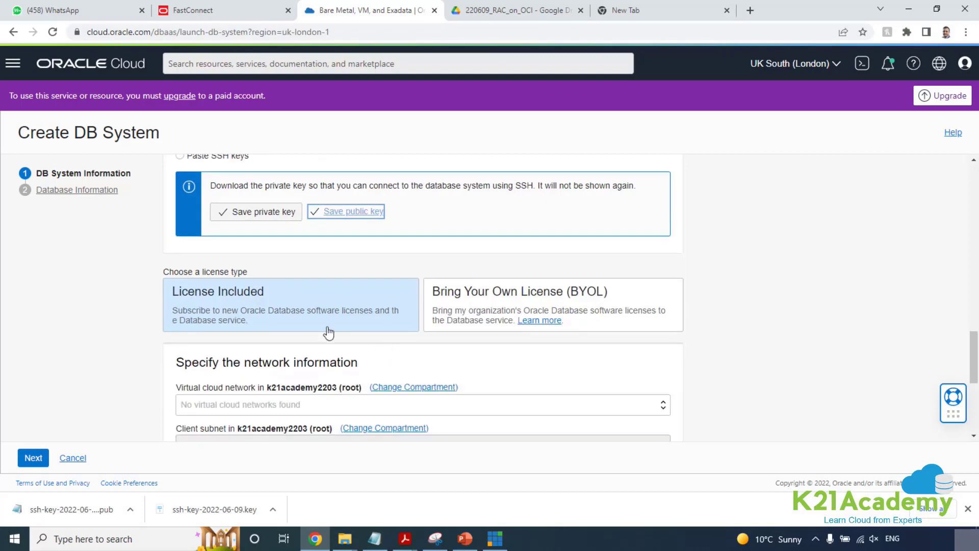
click(448, 301)
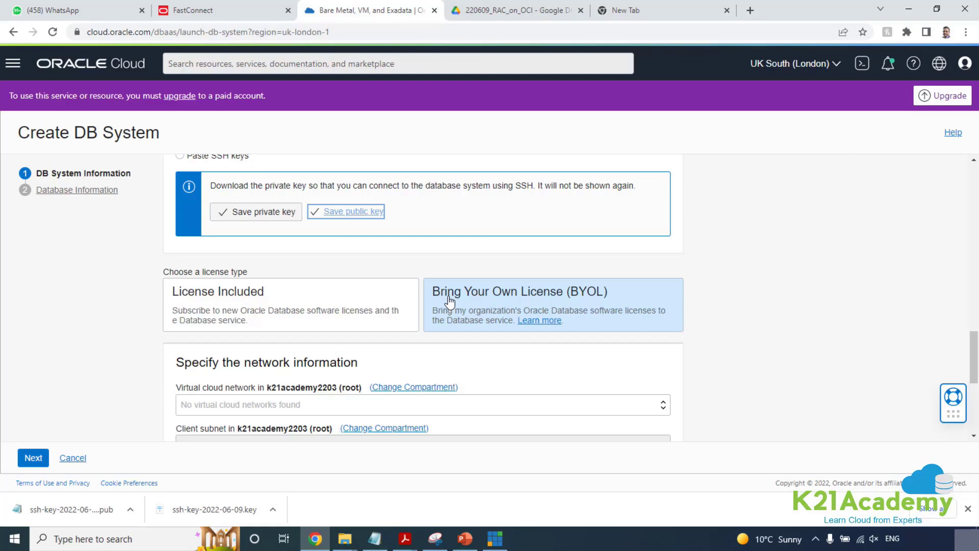
Compare the two license type options and select License Included for the DB system.
click(334, 286)
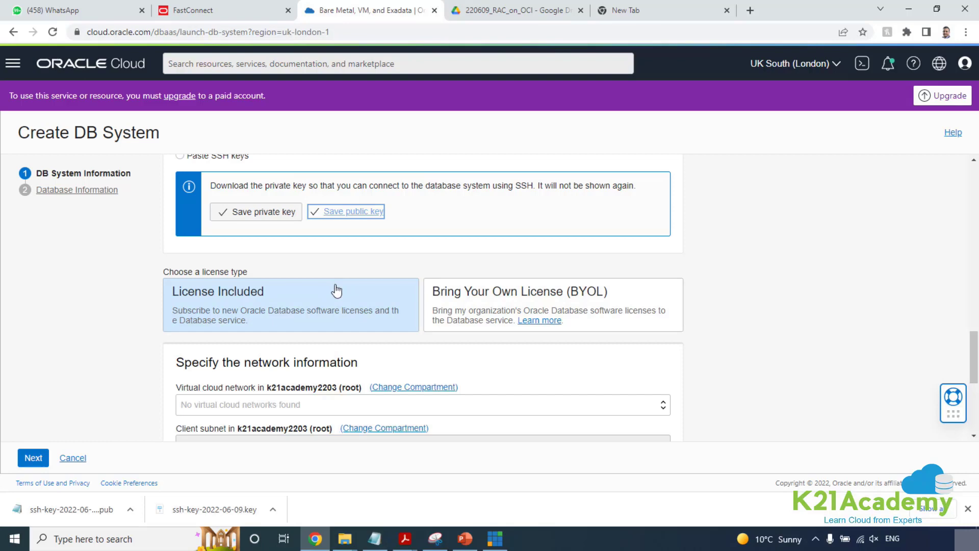
click(445, 310)
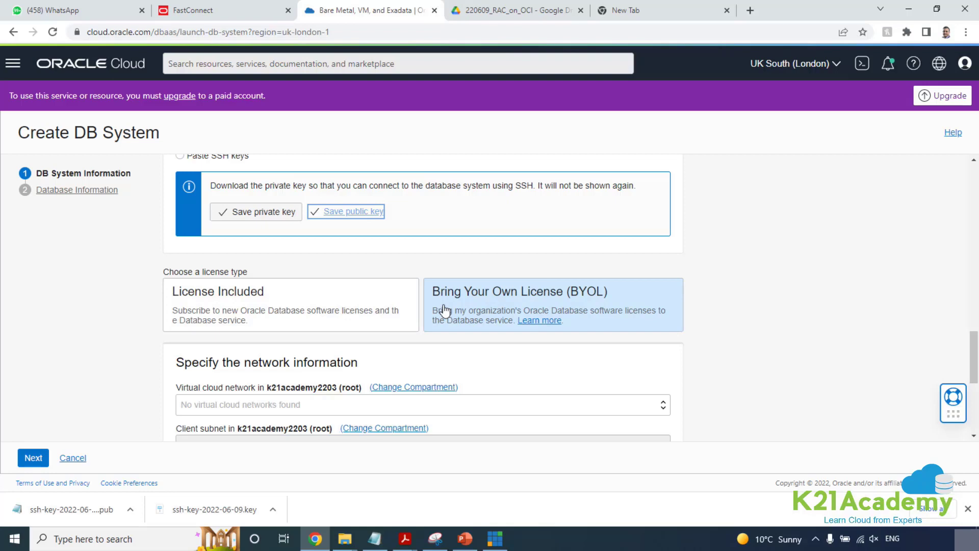
click(494, 309)
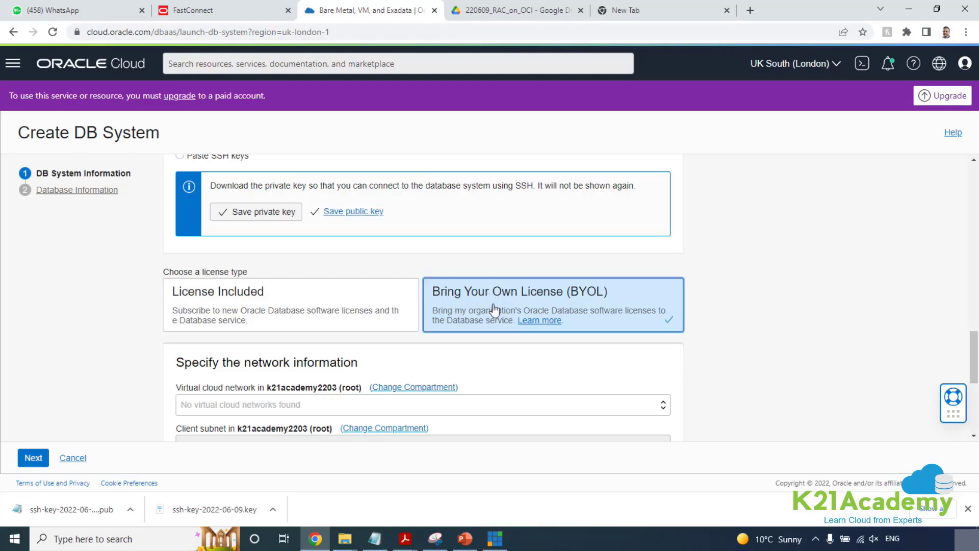
click(413, 308)
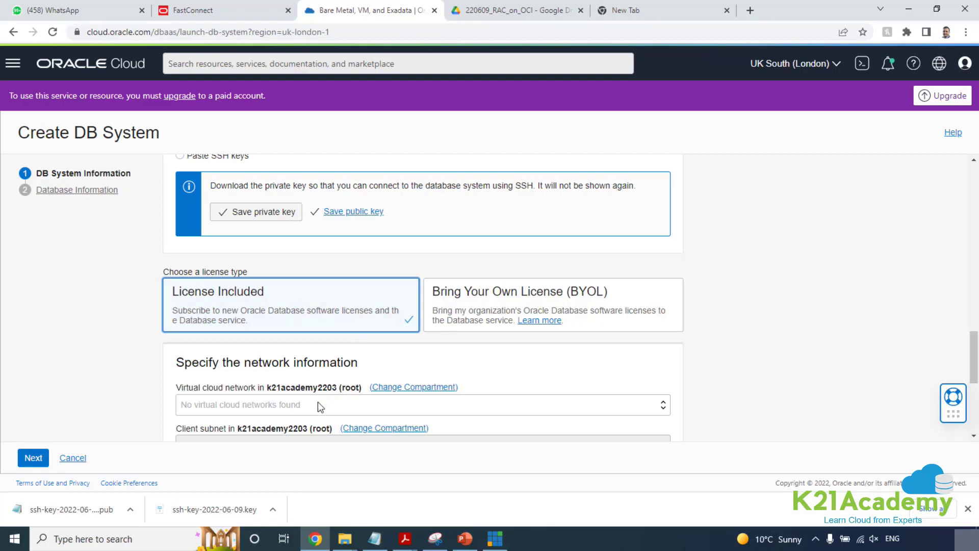
Set the virtual cloud network to vcn_manual from the cmp-network compartment in the network information.
scroll(317, 402, down, 3)
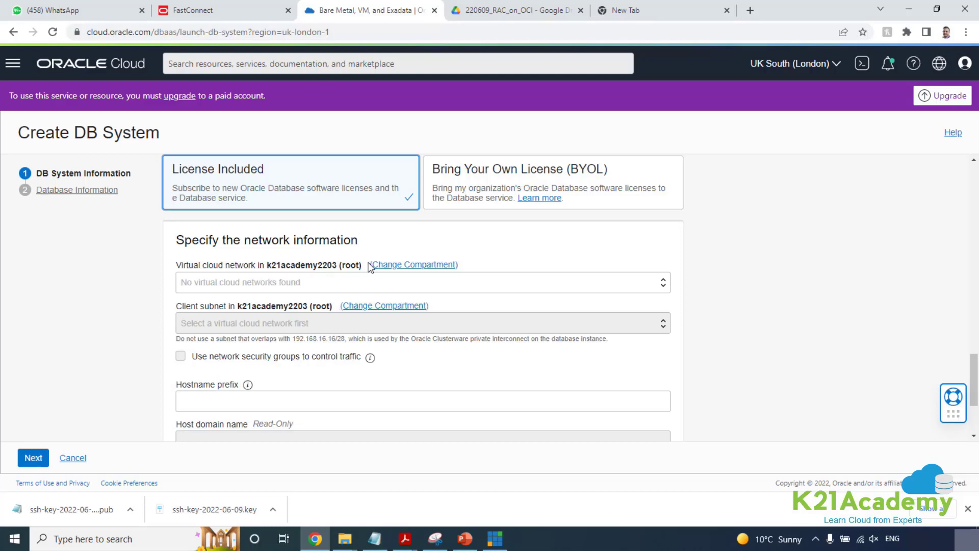
click(417, 266)
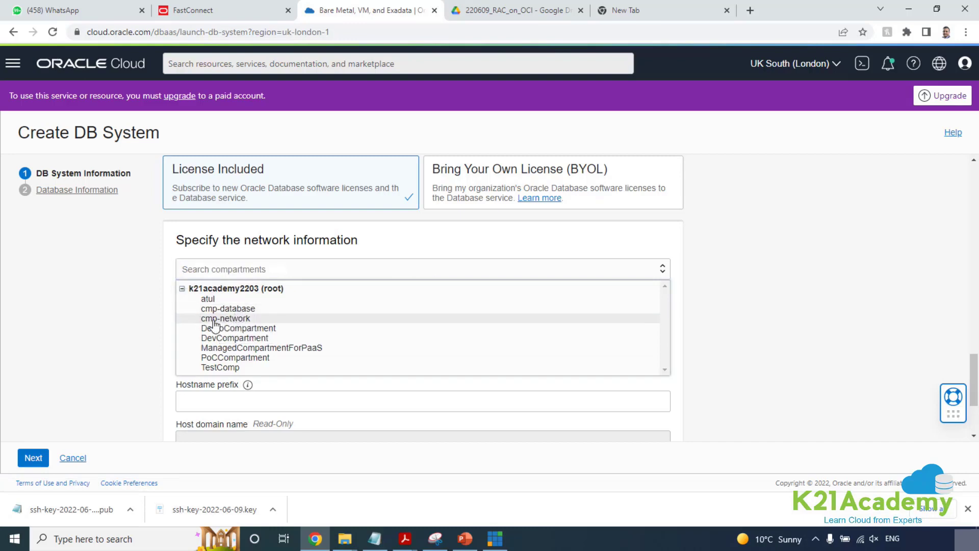
click(213, 319)
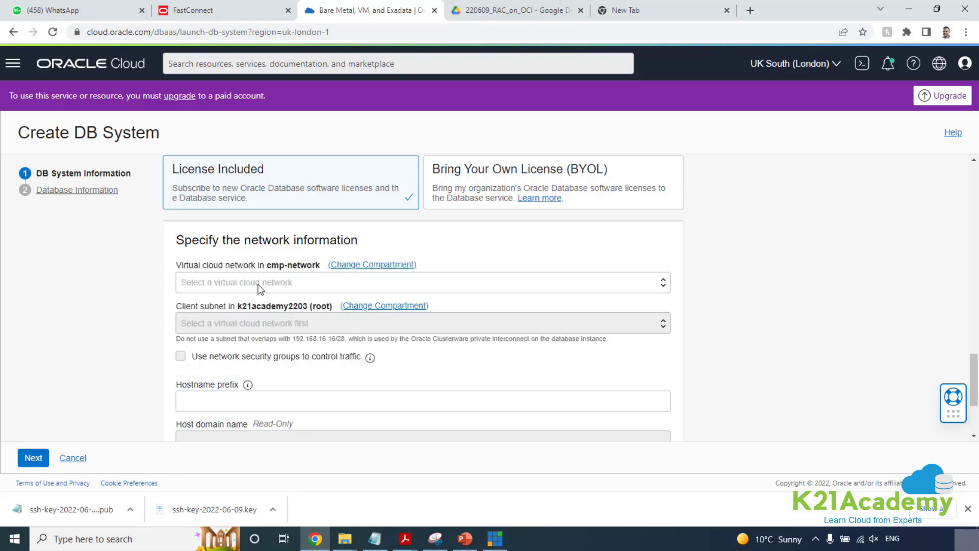
click(260, 287)
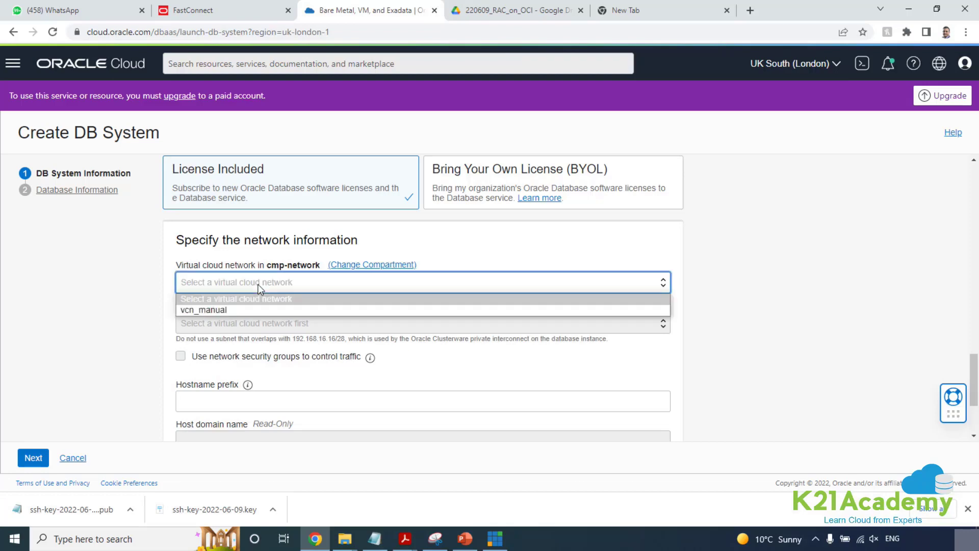
click(225, 309)
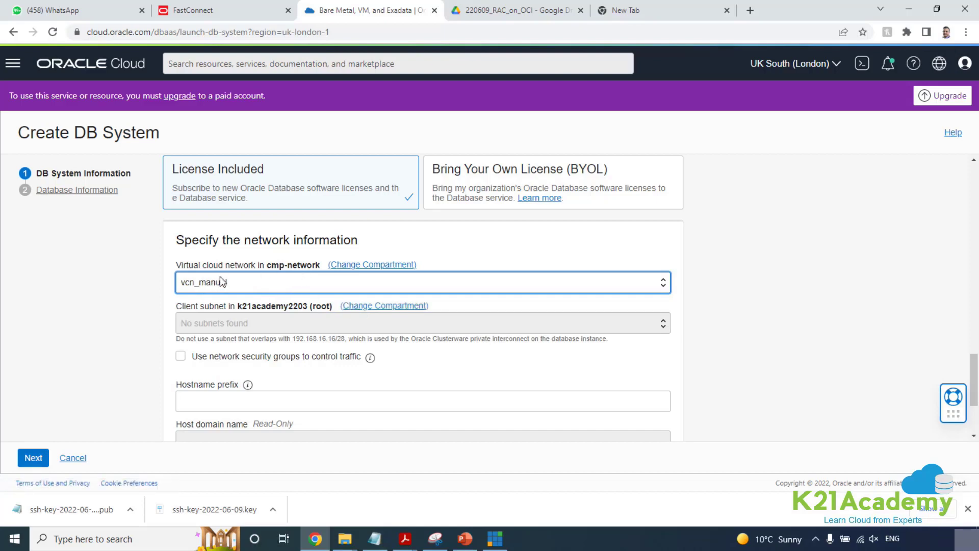
Set the client subnet to subnet_client_public(regional) from the cmp-network compartment.
click(348, 309)
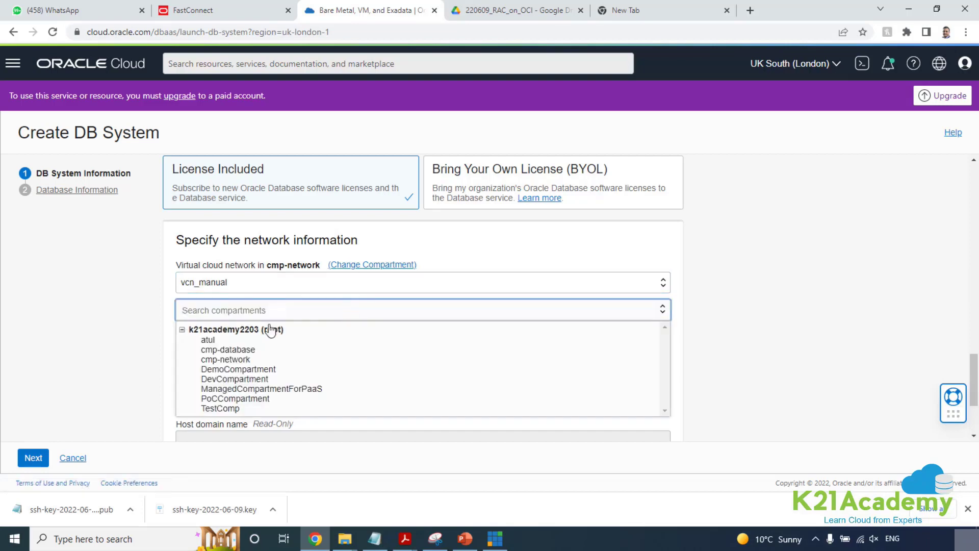
click(244, 360)
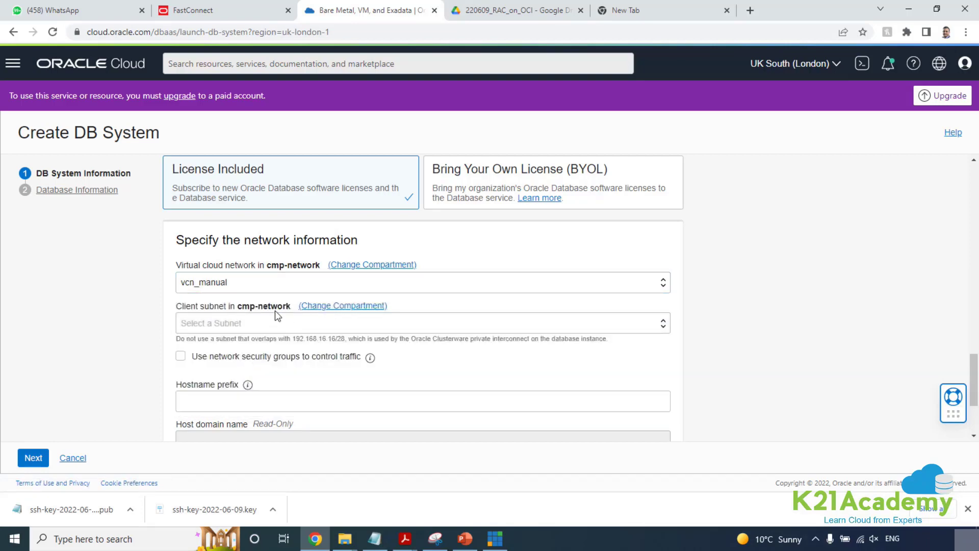
click(265, 325)
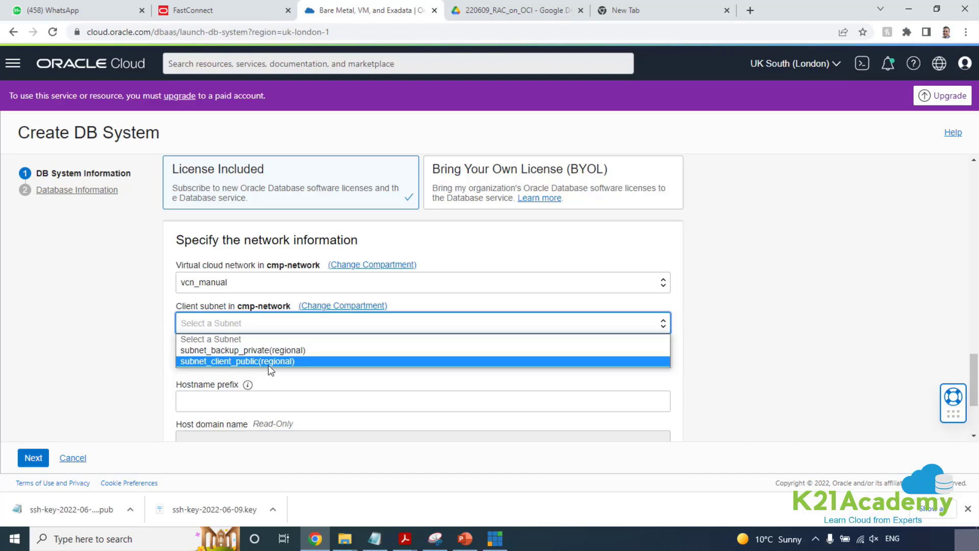
click(251, 361)
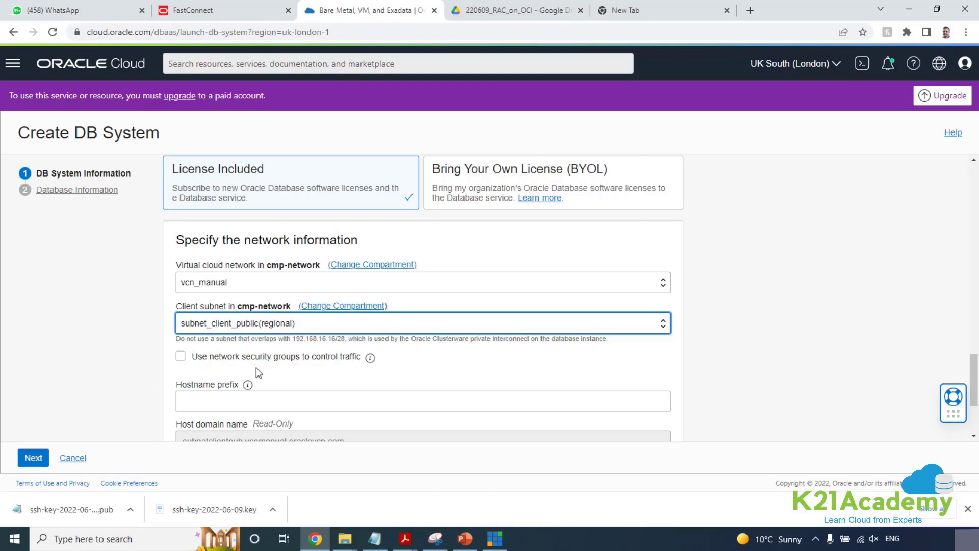
Set the DB system's hostname prefix to racdb01.
scroll(263, 367, down, 2)
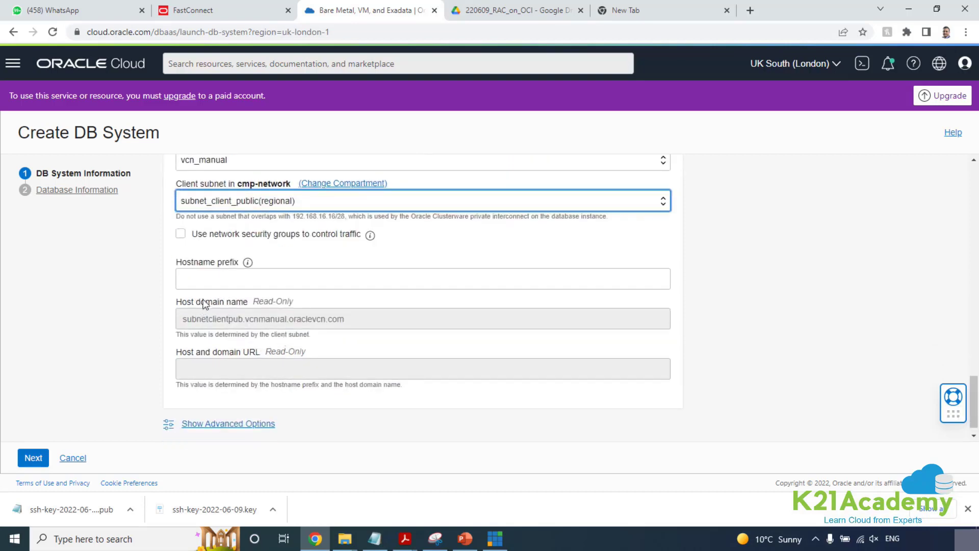
click(210, 281)
text(rac)
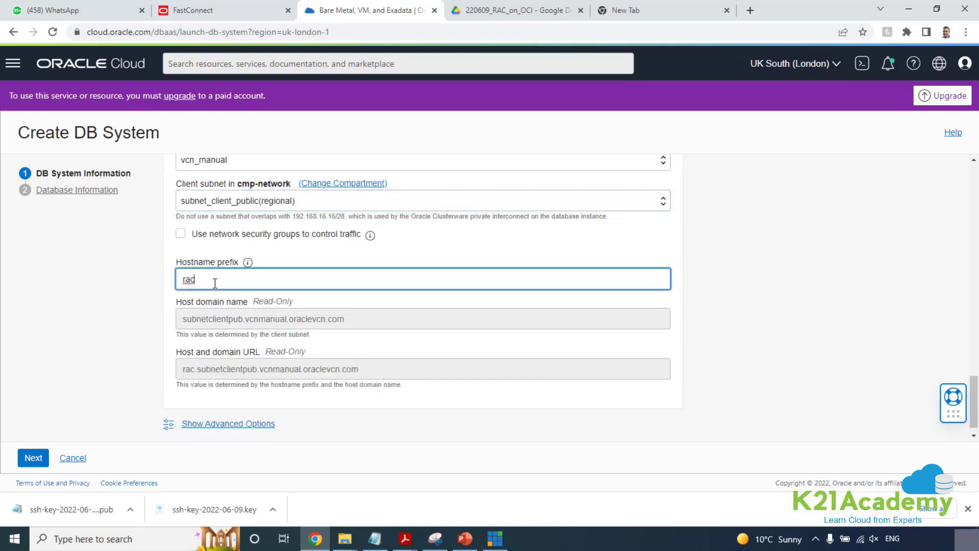
text(db01)
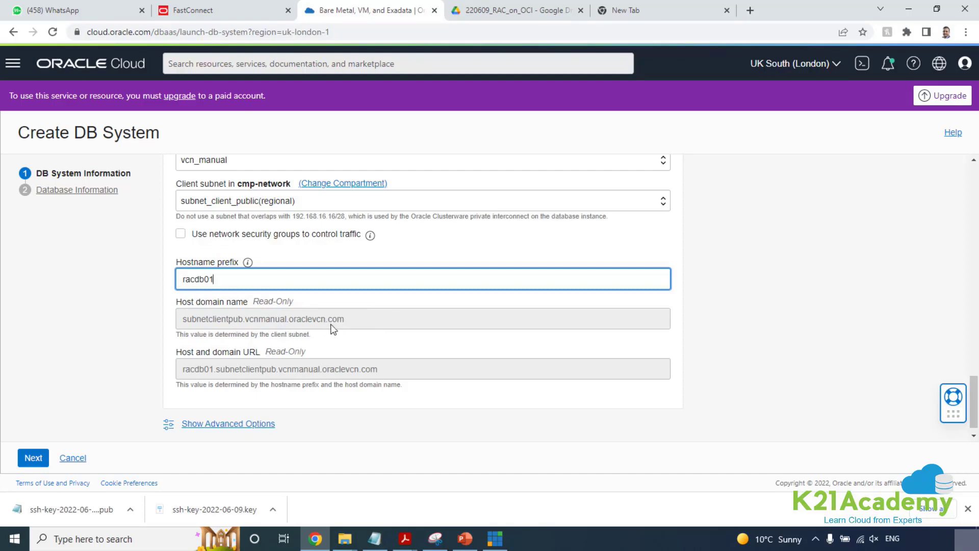
scroll(341, 331, down, 1)
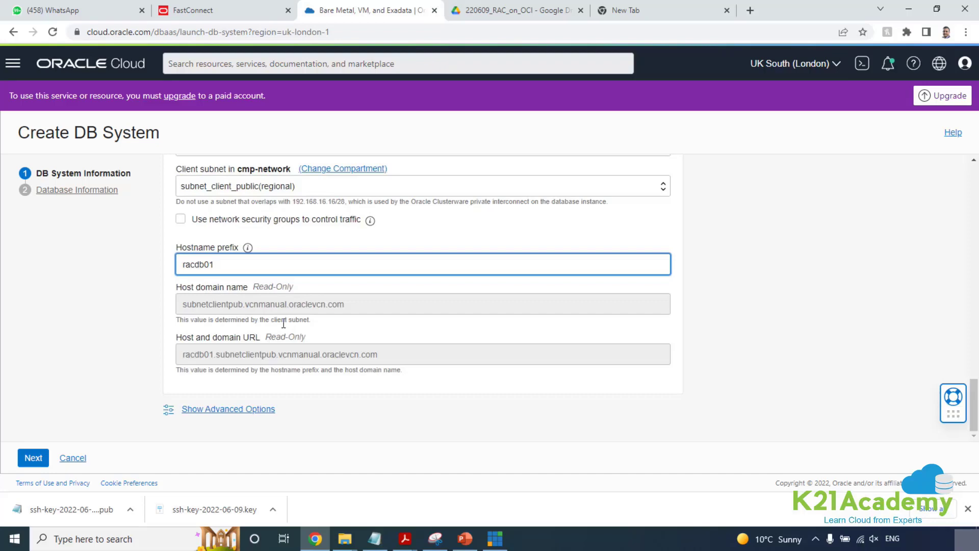
Show the DB system's advanced options and open the list of available fault domains.
click(216, 410)
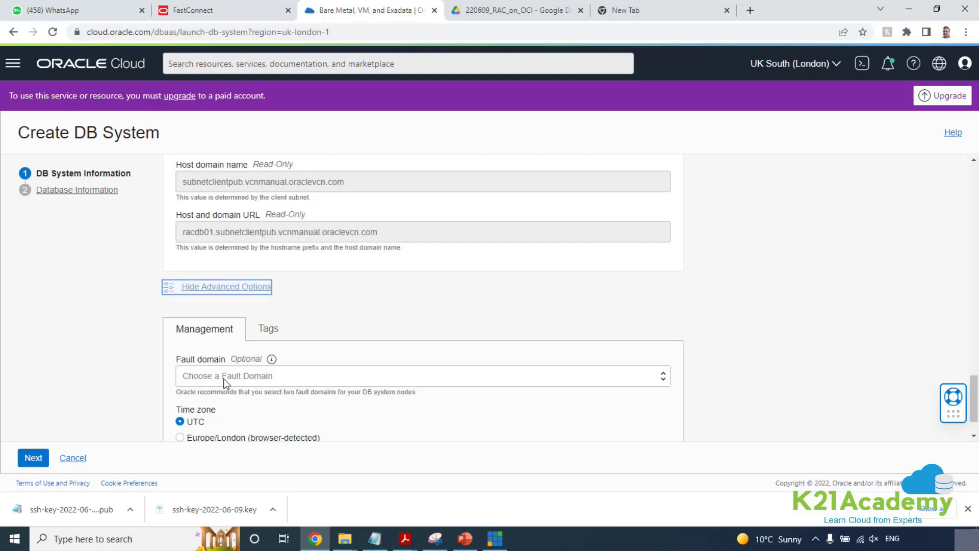
click(224, 378)
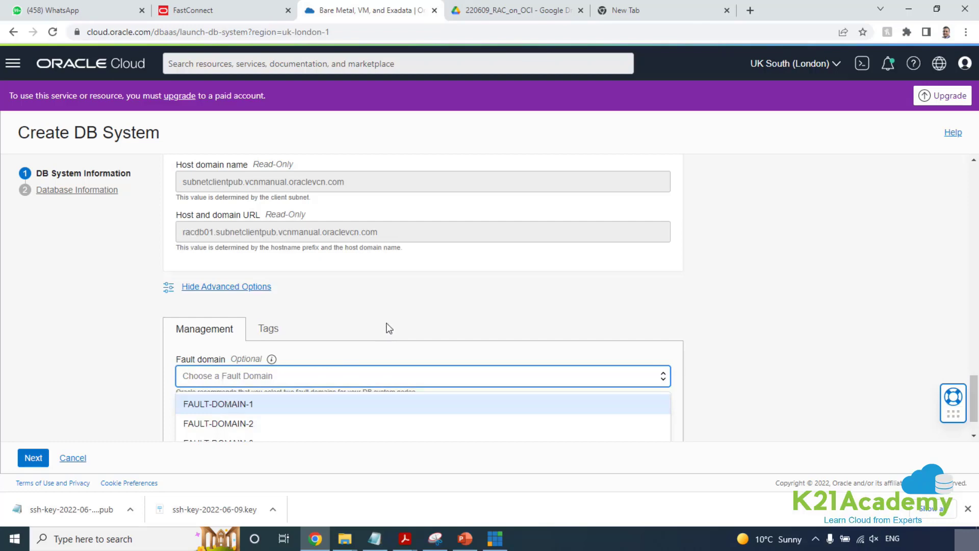
scroll(388, 326, down, 1)
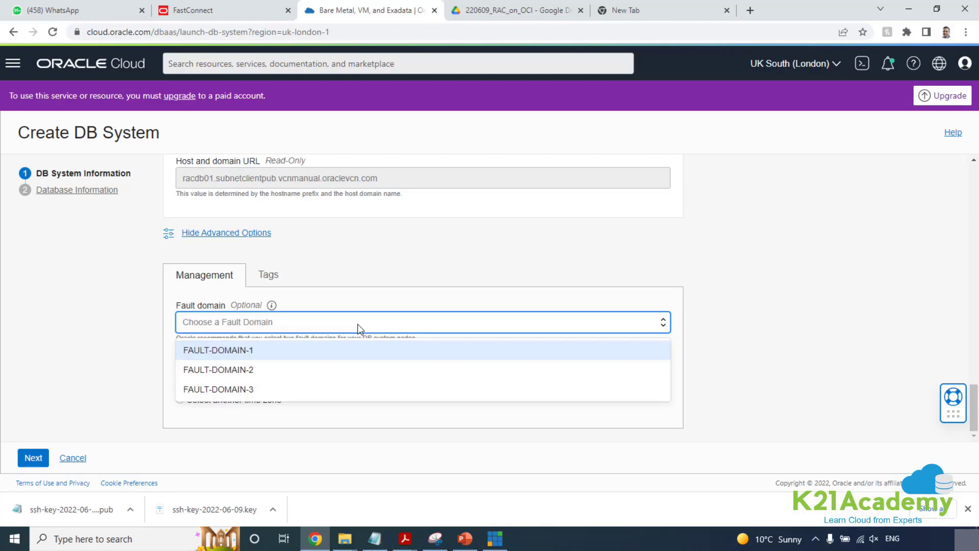
Review the network, license, SSH key, storage and node count settings already entered for the DB system.
scroll(350, 316, up, 7)
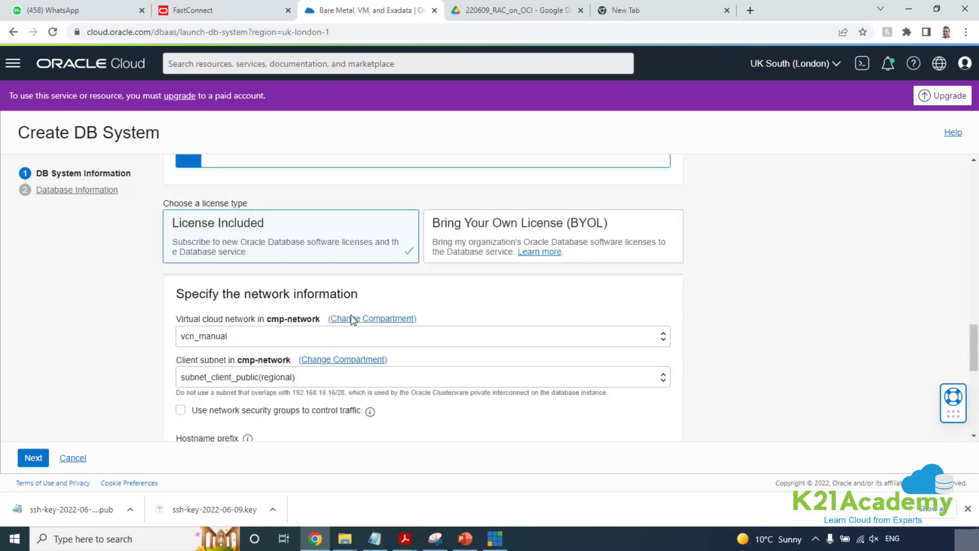
scroll(254, 361, up, 4)
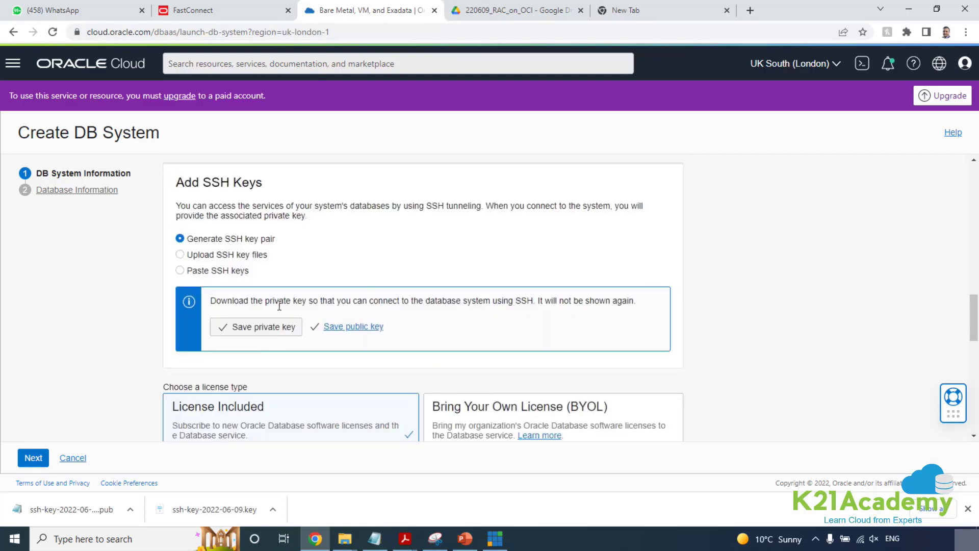
scroll(277, 330, down, 3)
scroll(279, 332, up, 5)
scroll(280, 331, up, 5)
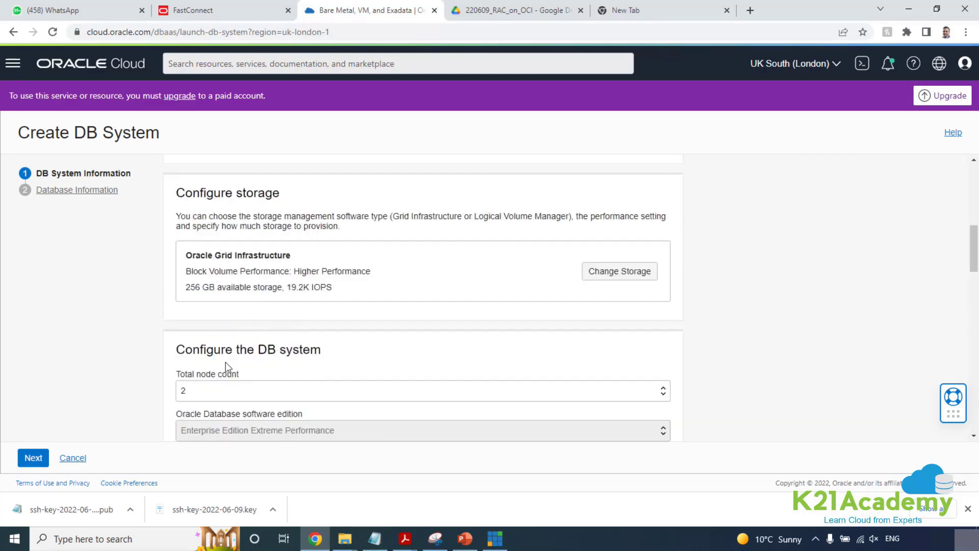
scroll(226, 366, down, 2)
scroll(240, 380, up, 6)
scroll(242, 385, down, 6)
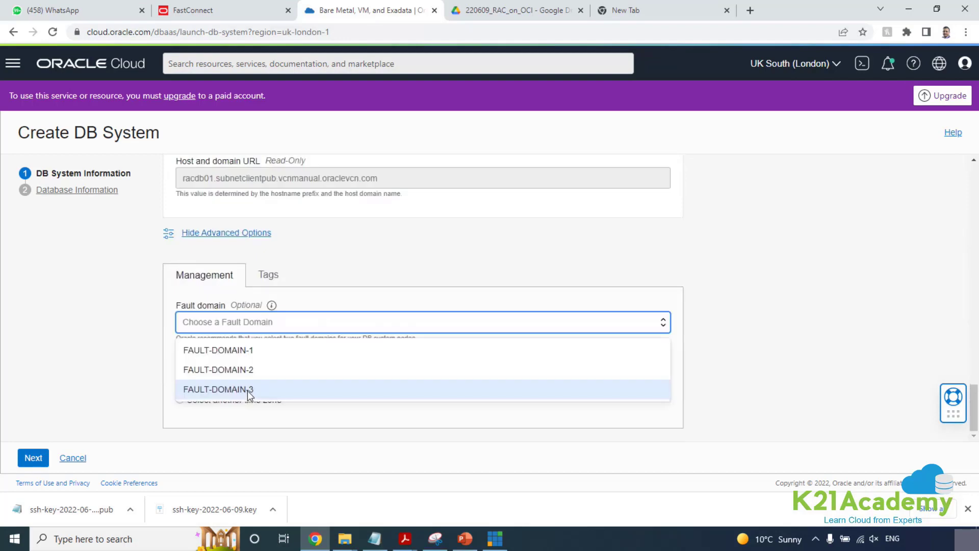
Assign FAULT-DOMAIN-1 and FAULT-DOMAIN-2 as the fault domains for the DB system nodes.
click(246, 349)
click(299, 324)
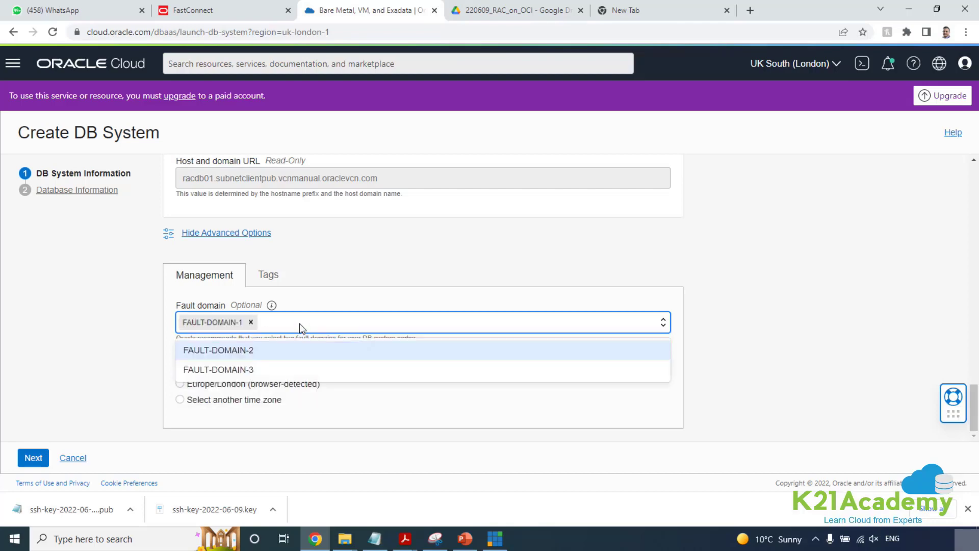
click(253, 352)
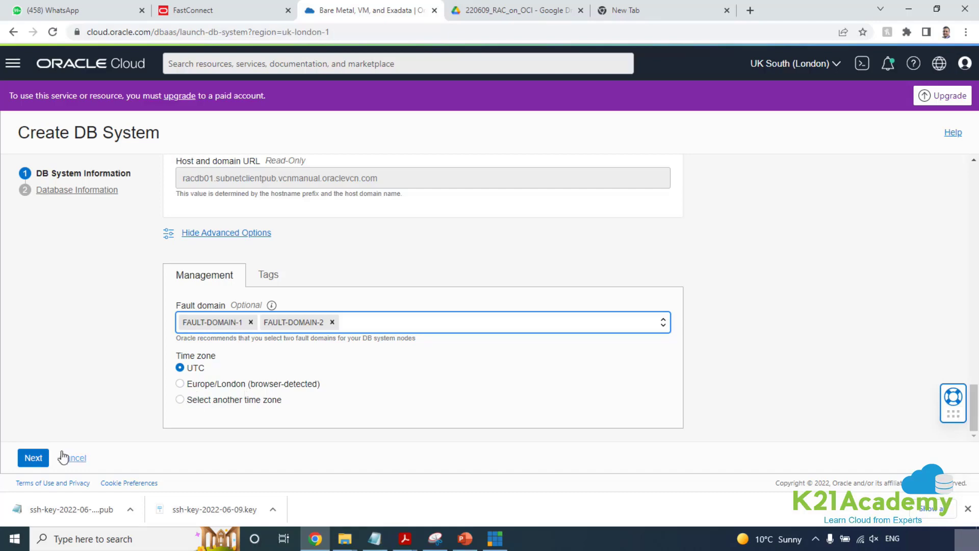
Check the optional tag settings without adding a tag and proceed to the Database Information page.
click(268, 283)
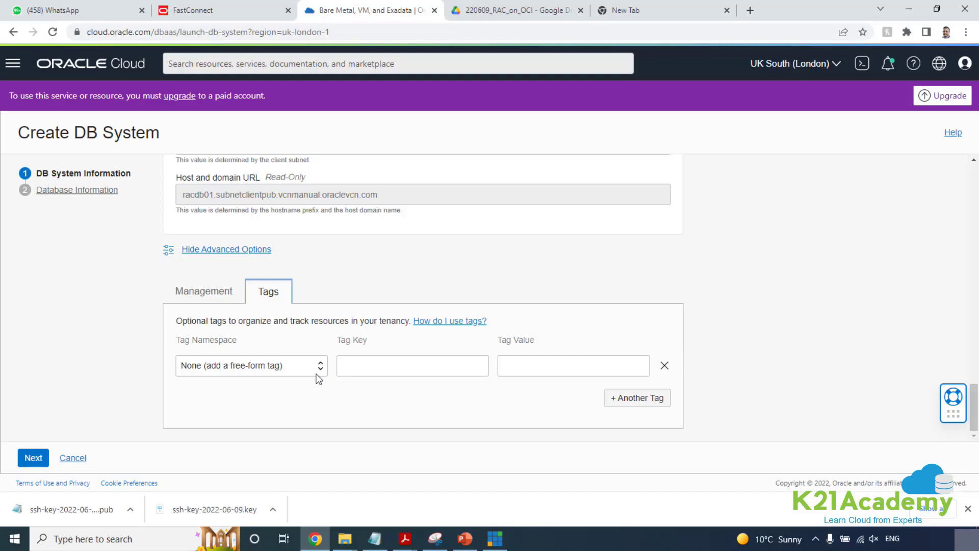
click(234, 295)
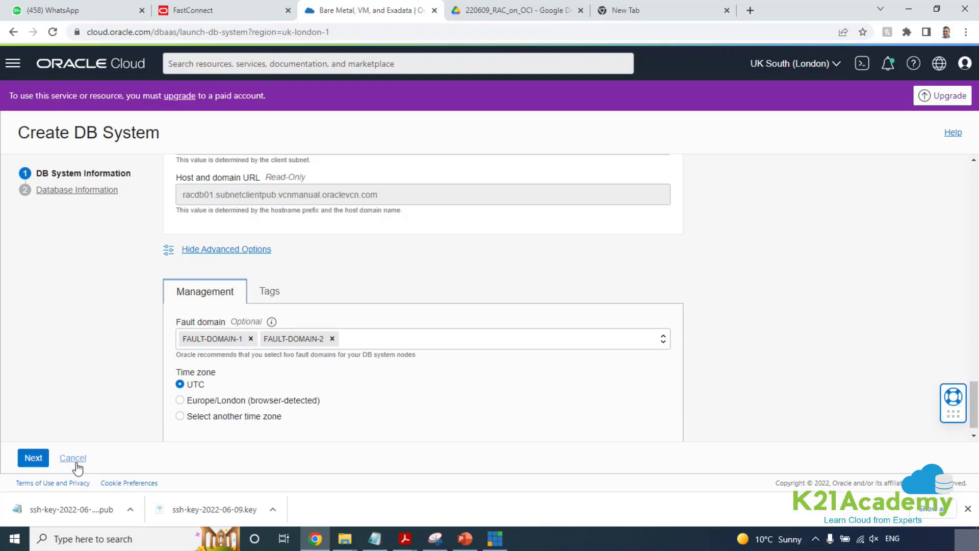
click(33, 459)
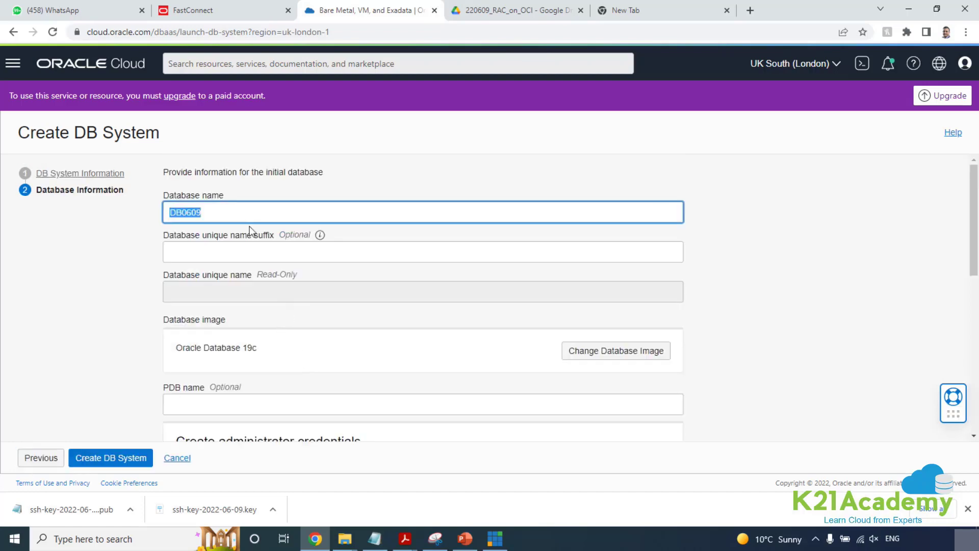
Name the initial database RACDB01 and leave the unique name suffix empty.
click(252, 209)
drag(251, 209, 90, 214)
text(RACDB01)
click(192, 255)
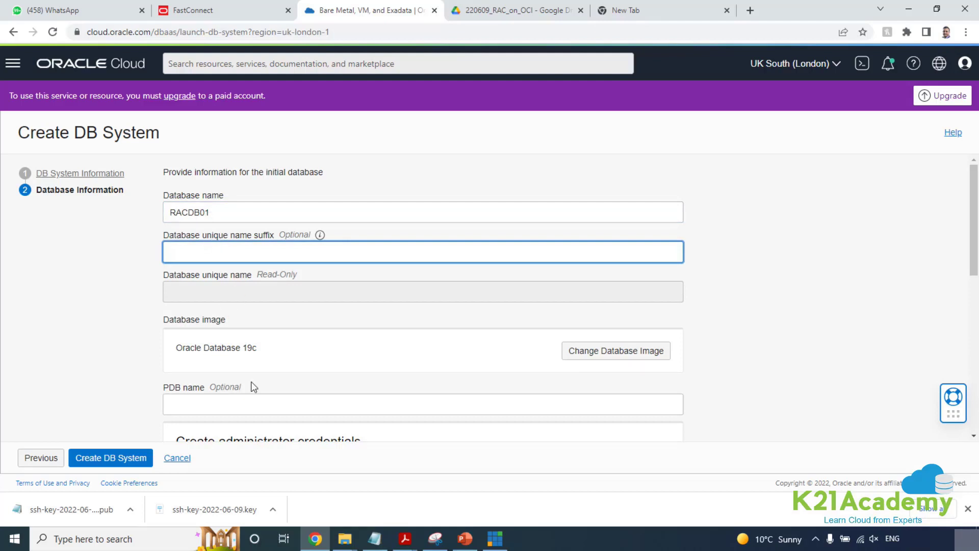
click(685, 324)
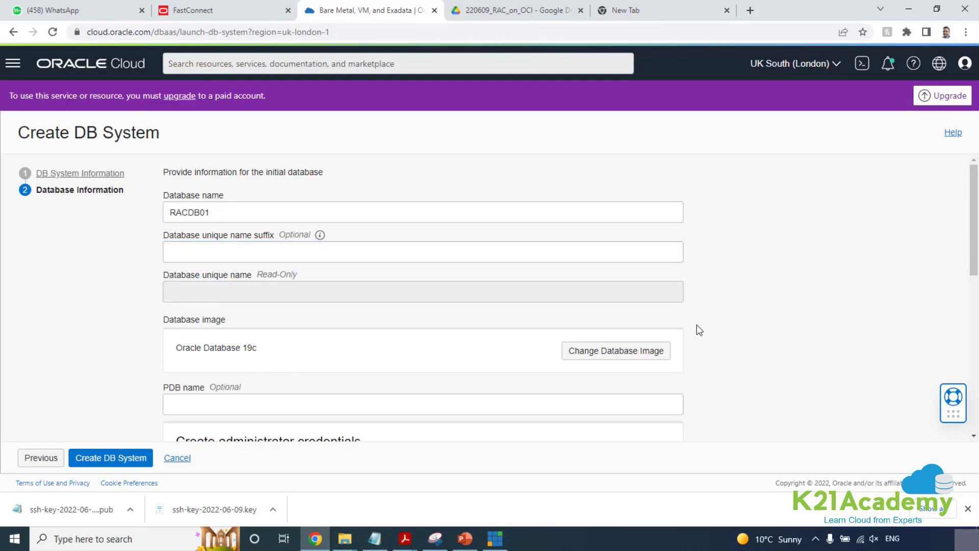
Review the available Oracle Database software images and confirm version 19c for the initial database.
scroll(697, 324, down, 2)
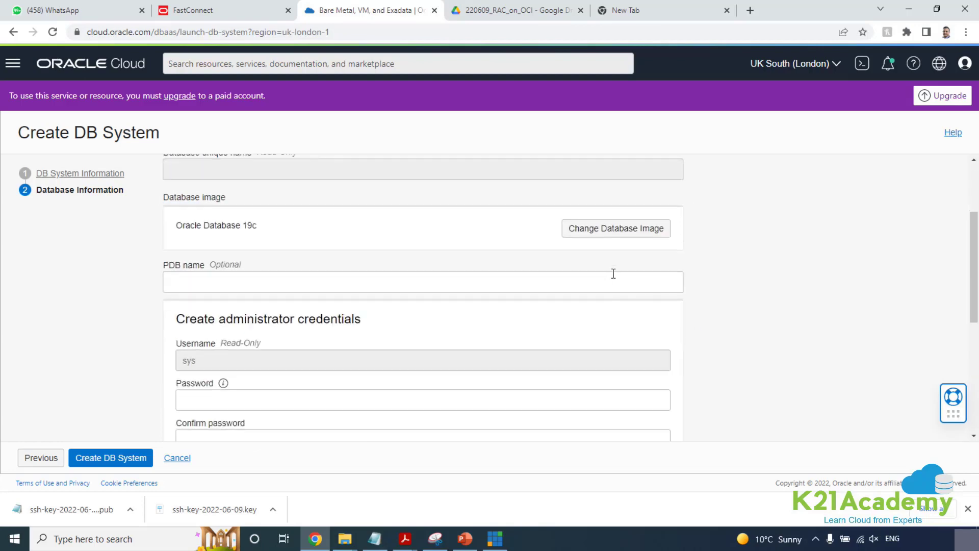
click(617, 231)
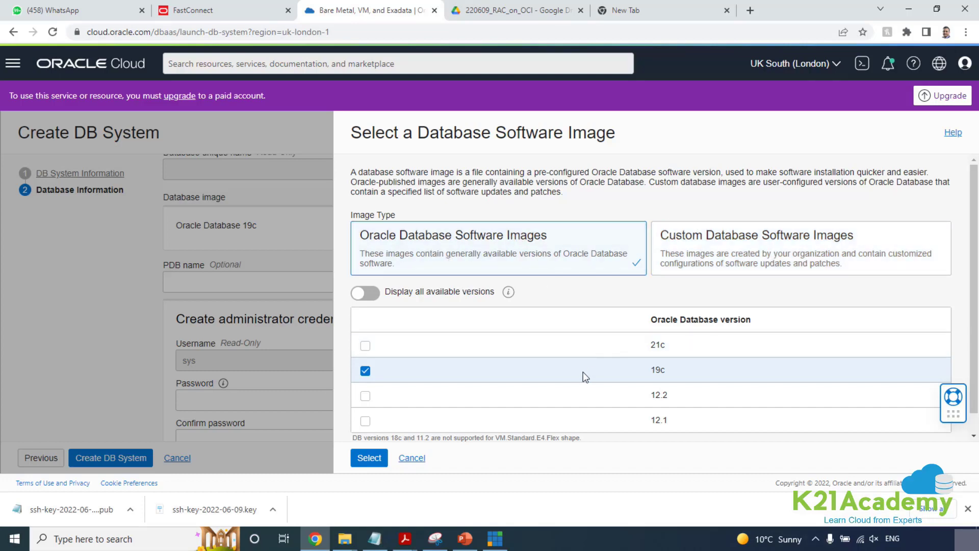
click(374, 459)
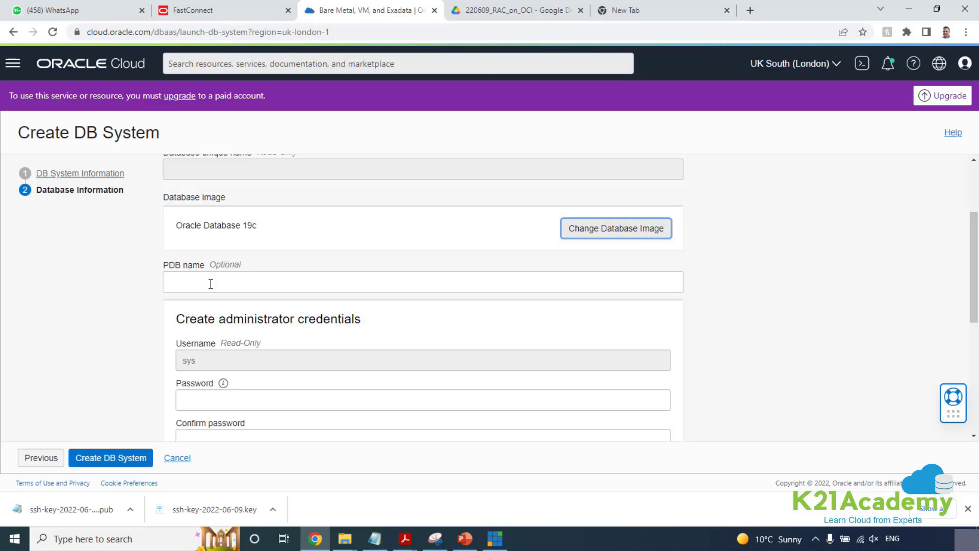
scroll(186, 334, down, 1)
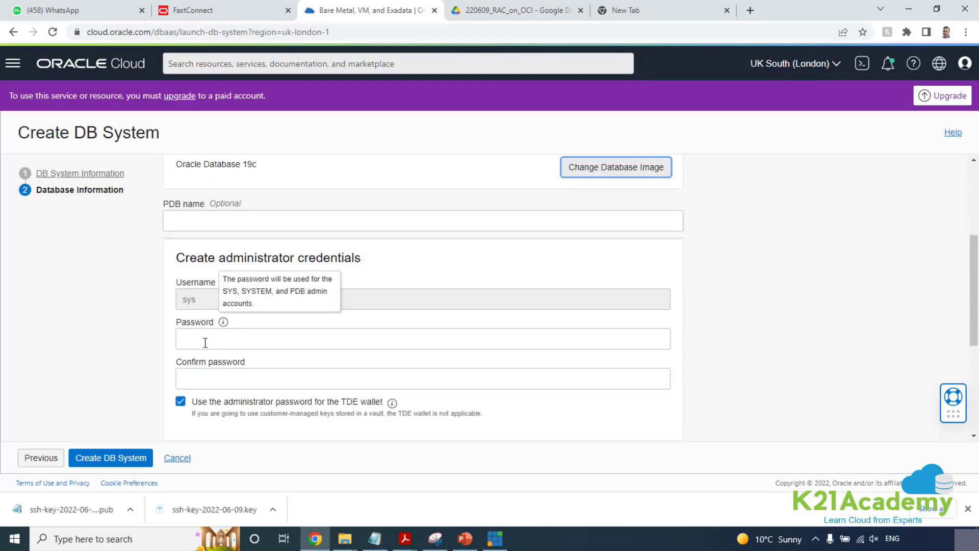
Enter and confirm the administrator password for the sys account.
click(200, 337)
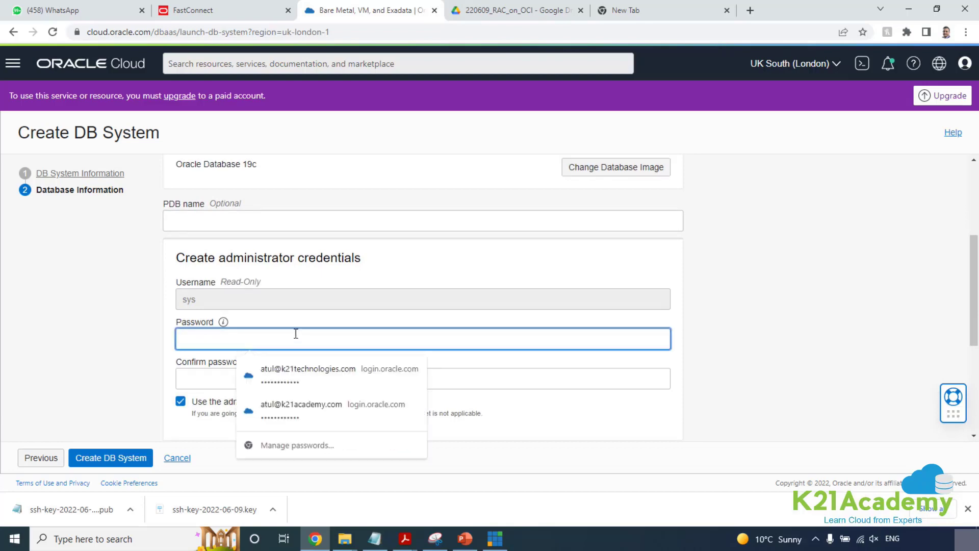
click(679, 276)
click(257, 329)
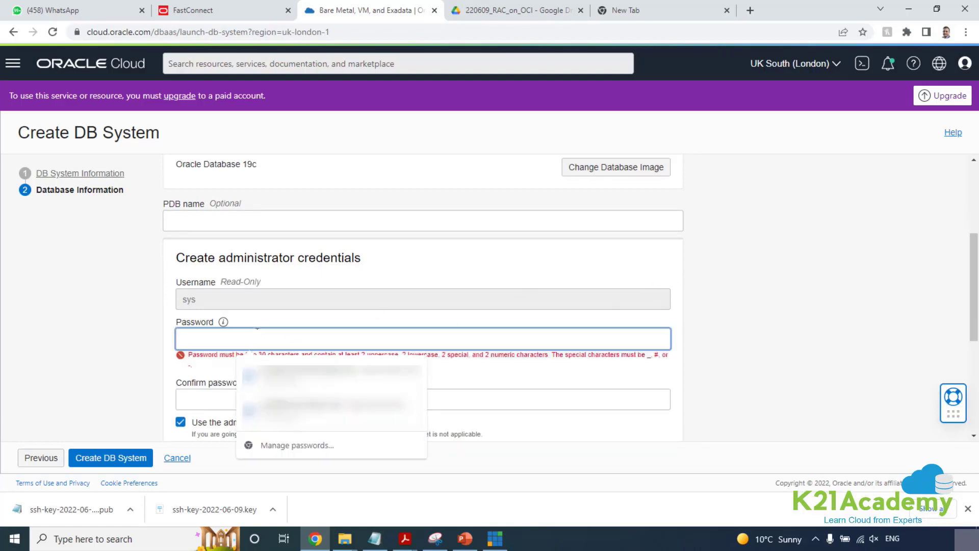
key(Escape)
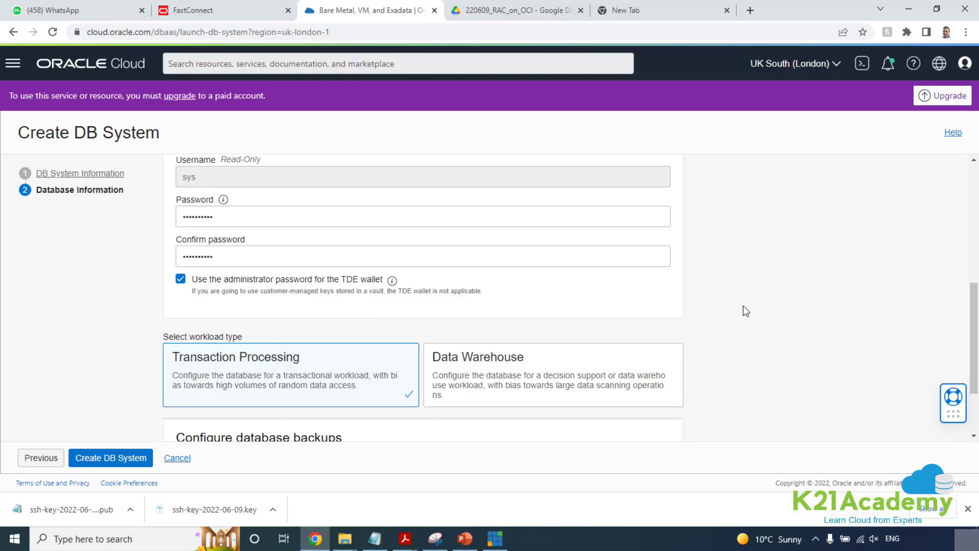
Review the advanced management, encryption and tag options, leave them at their defaults, and submit the DB system for creation.
scroll(743, 306, down, 1)
scroll(329, 334, down, 1)
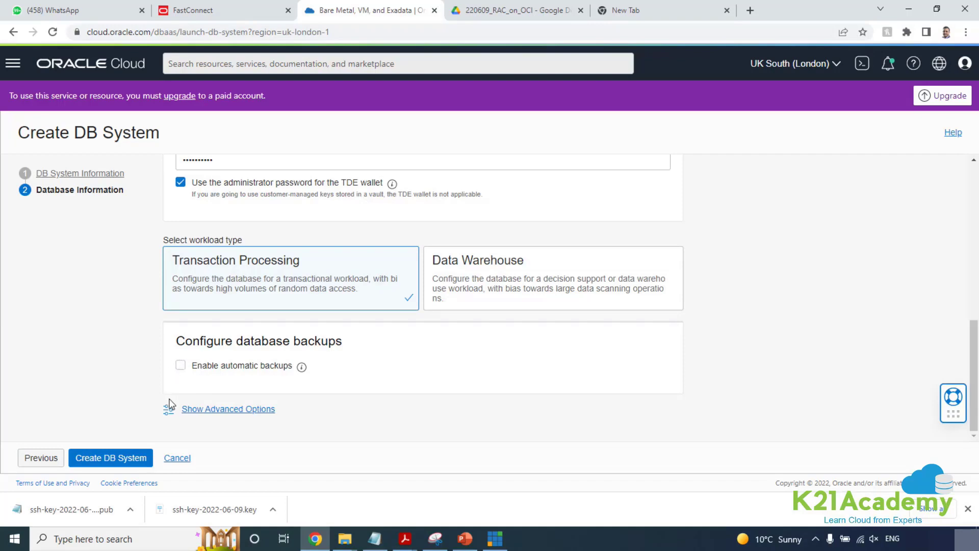
click(230, 409)
scroll(328, 401, down, 3)
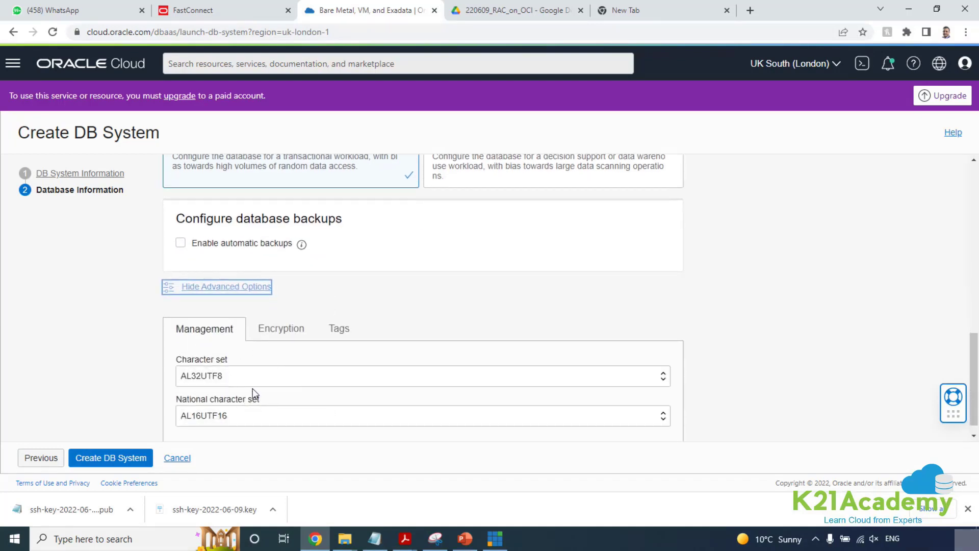
scroll(253, 387, down, 1)
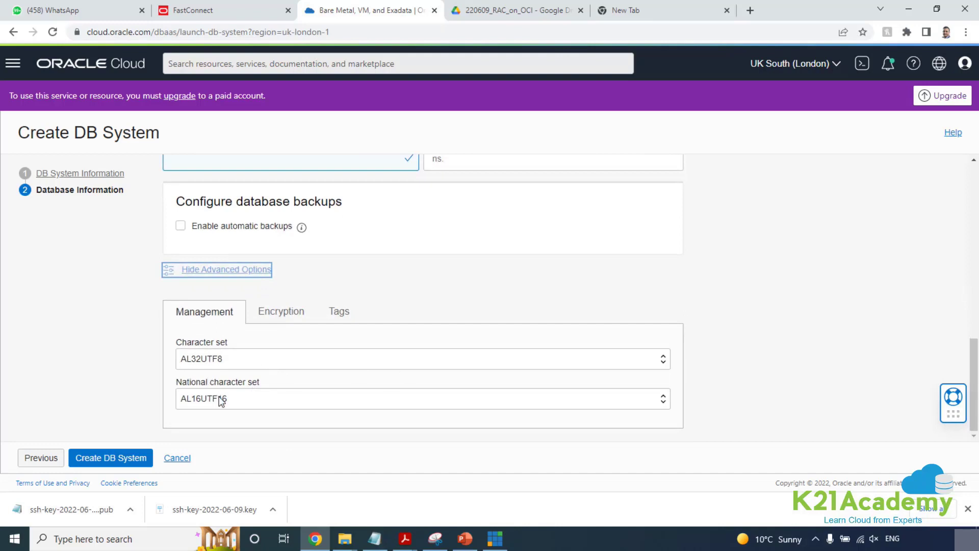
click(281, 311)
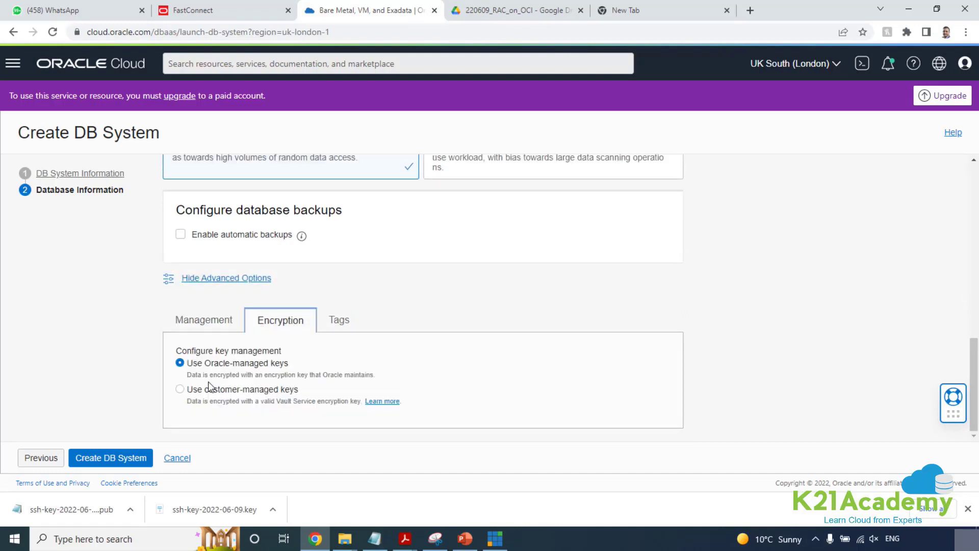
click(339, 324)
click(228, 323)
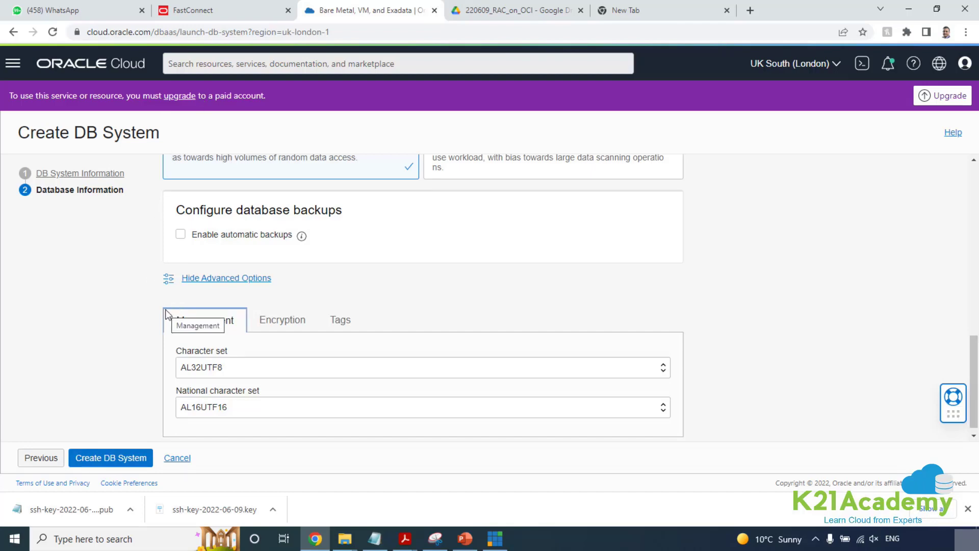
click(120, 458)
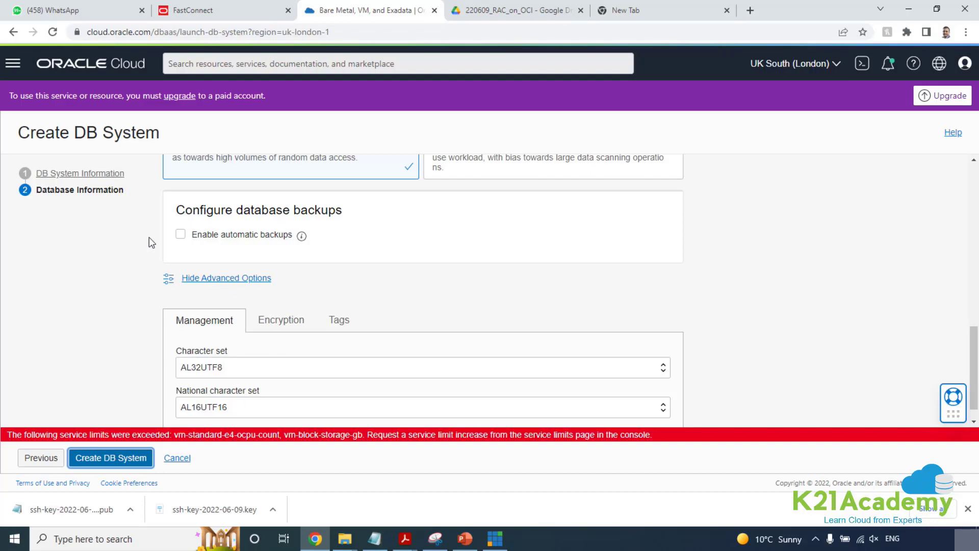
Search the console for "limit" and dismiss the search.
click(204, 67)
text(limit)
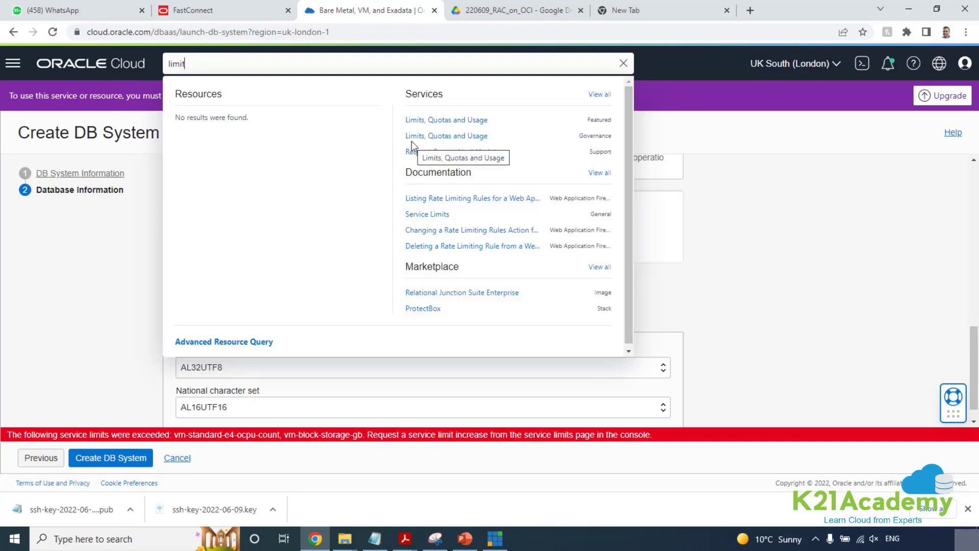
click(131, 255)
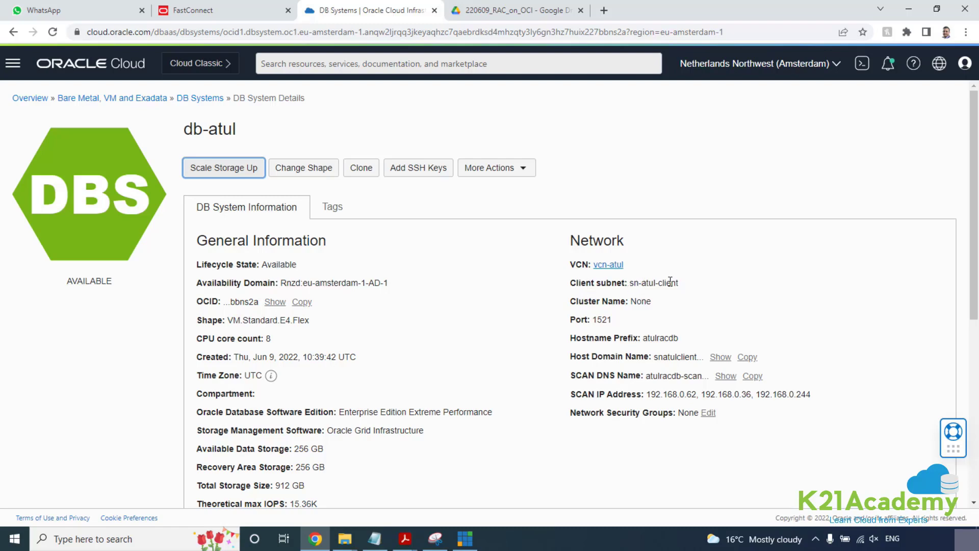
Examine the Amsterdam DB system's general, network and version details down to its list of databases.
scroll(593, 339, down, 3)
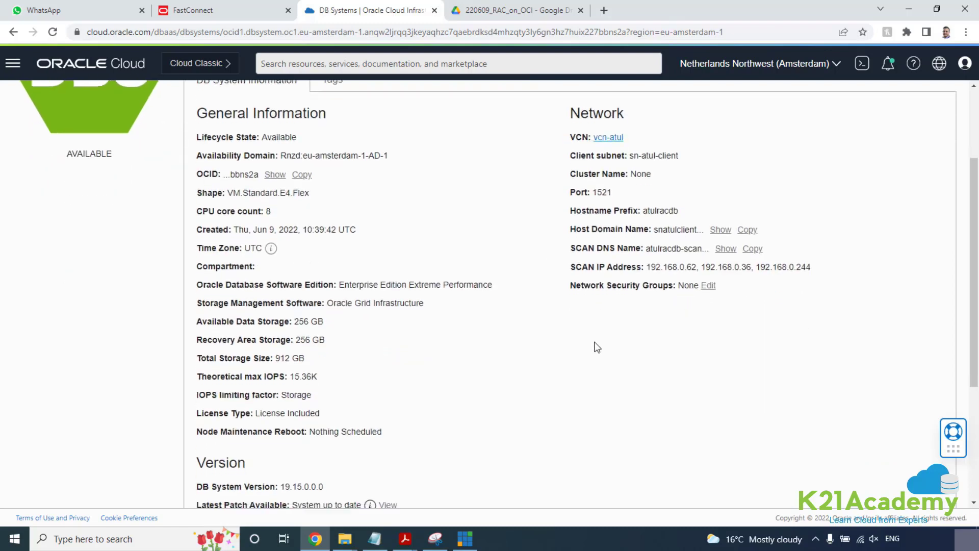
scroll(595, 345, down, 2)
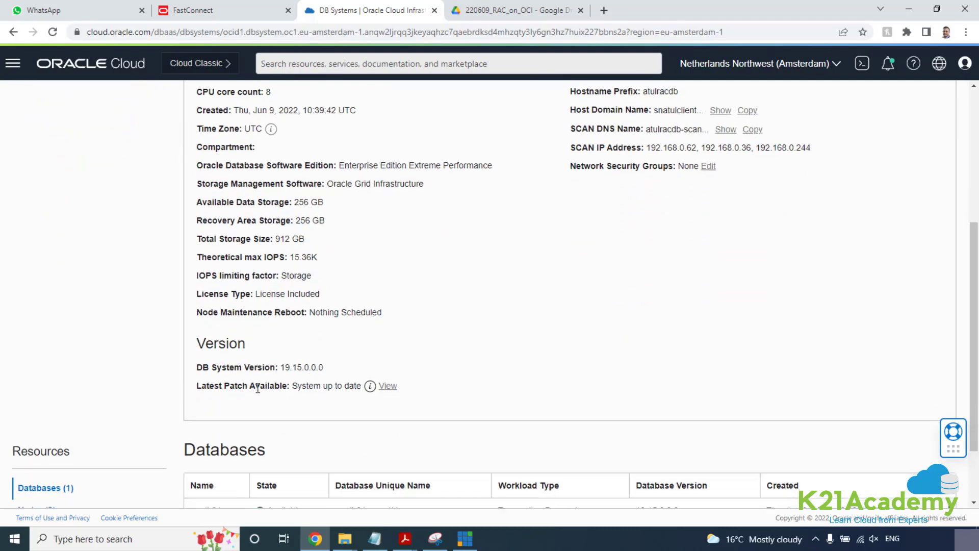
scroll(258, 387, down, 1)
scroll(258, 387, down, 1)
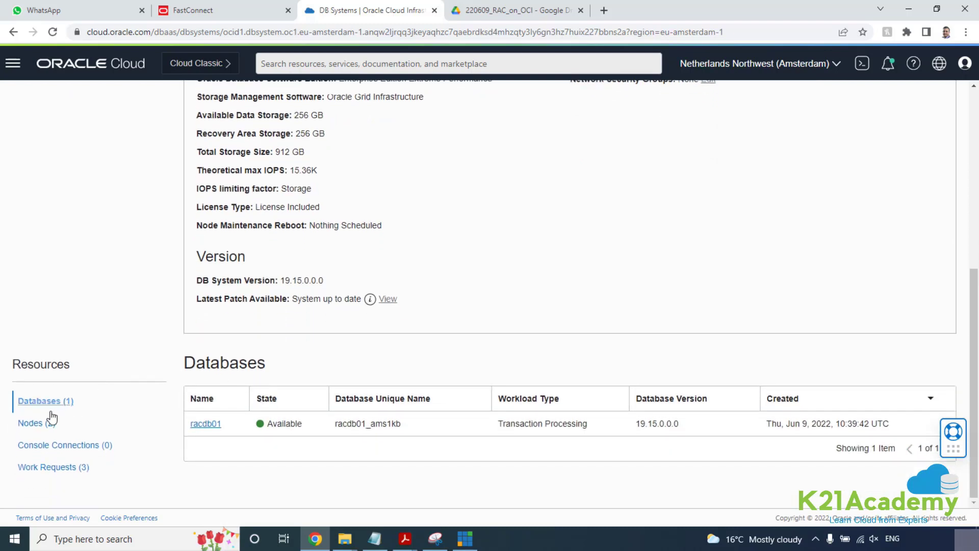
Inspect both DB system nodes' private IP addresses and fault domains and the first node's available actions, and return to the Databases list.
click(43, 424)
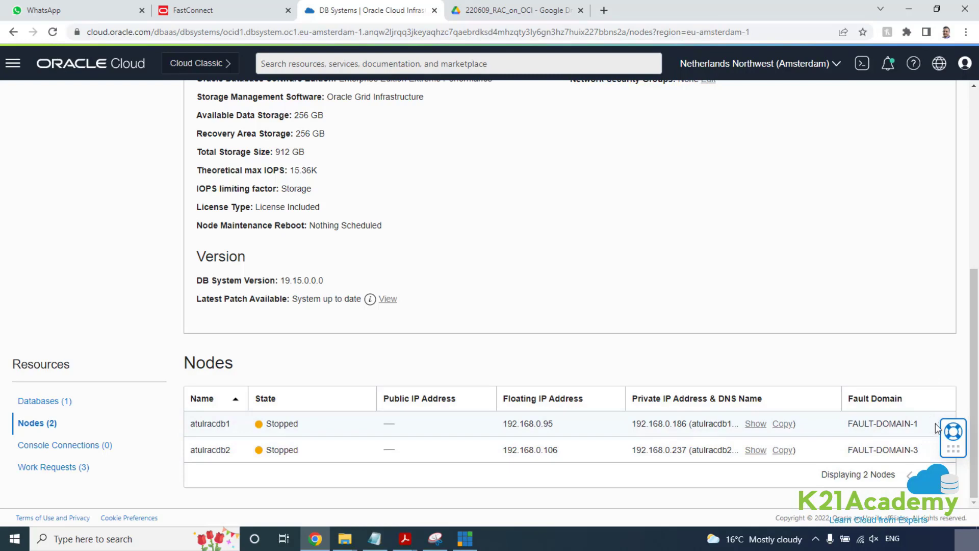
scroll(926, 412, up, 1)
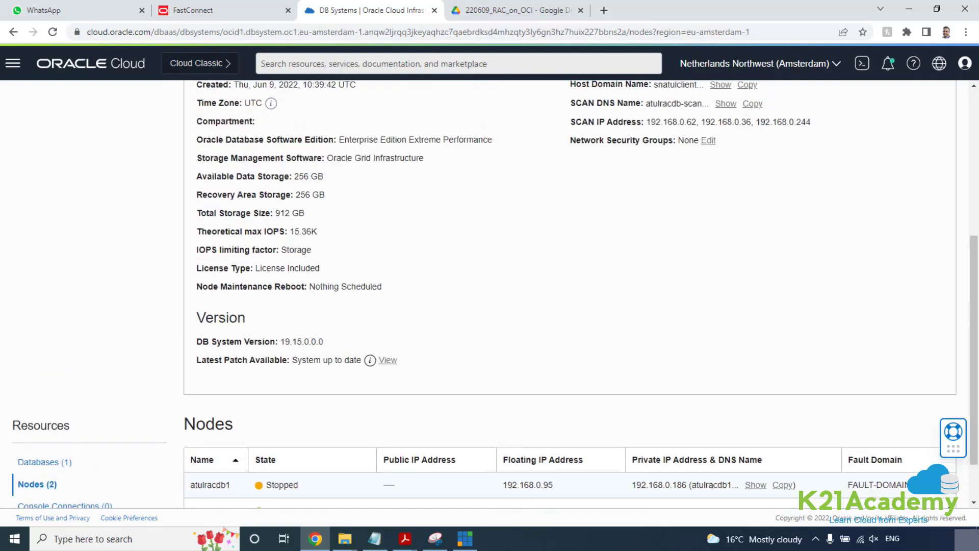
click(947, 485)
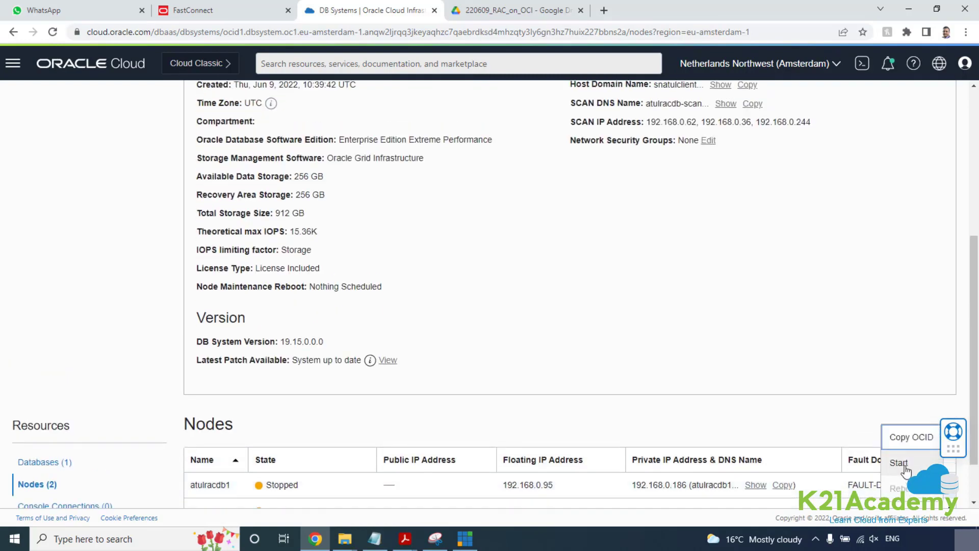
click(789, 427)
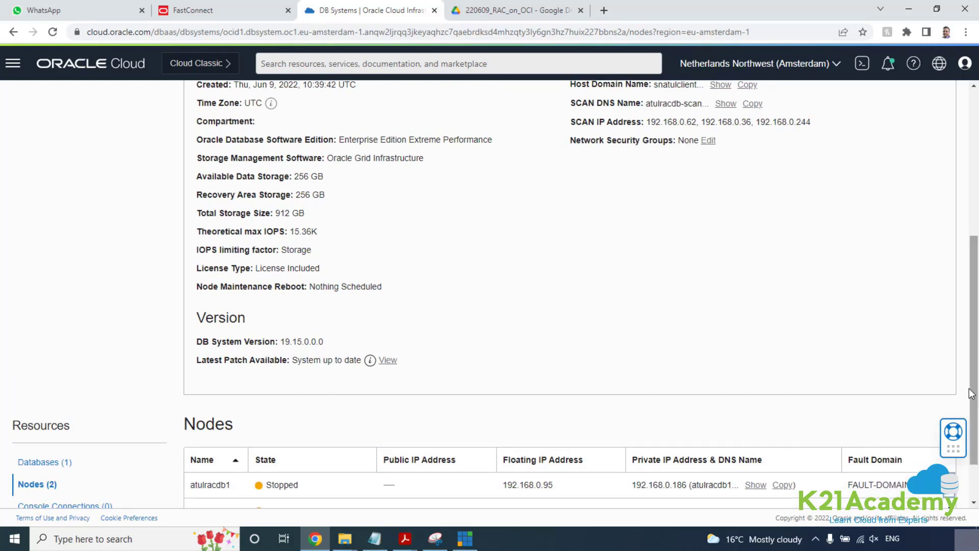
drag(974, 384, 974, 420)
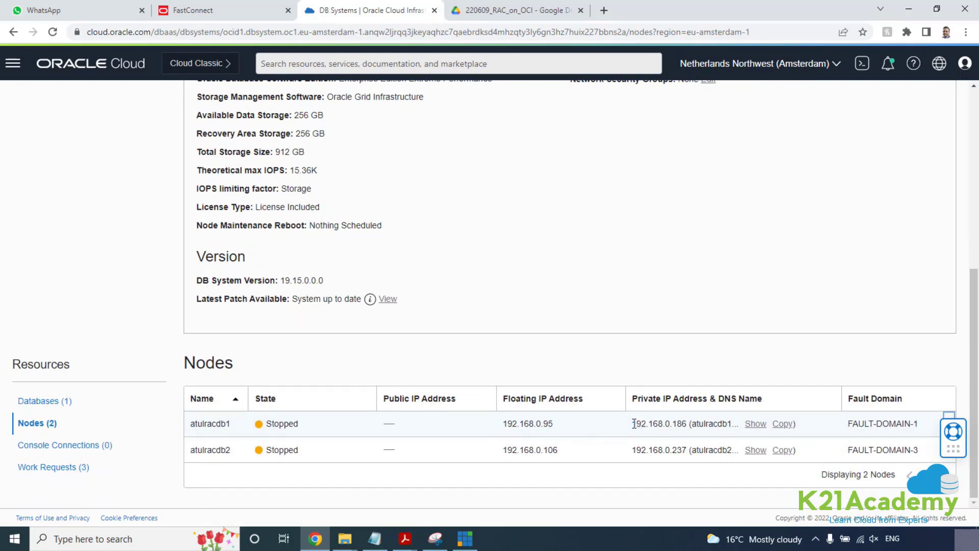
drag(633, 423, 687, 423)
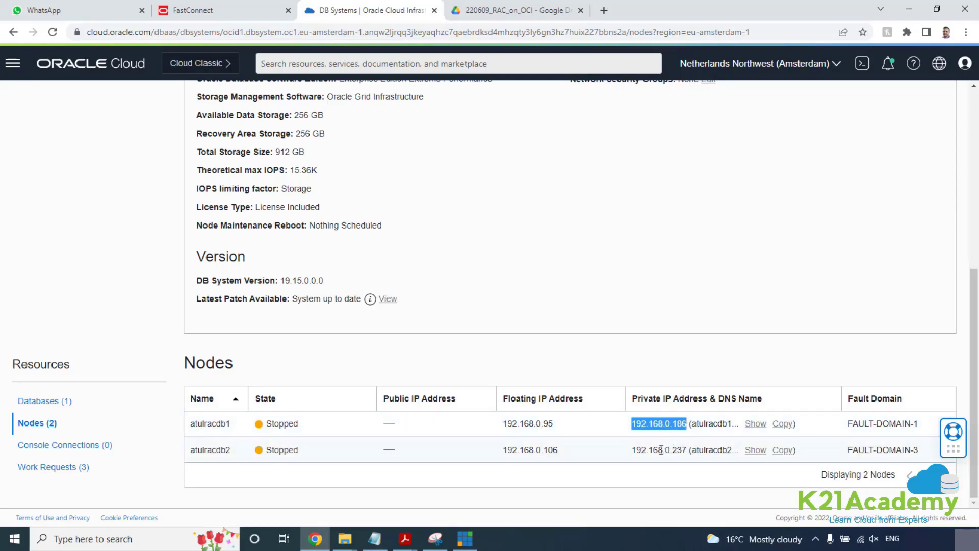
drag(633, 450, 689, 450)
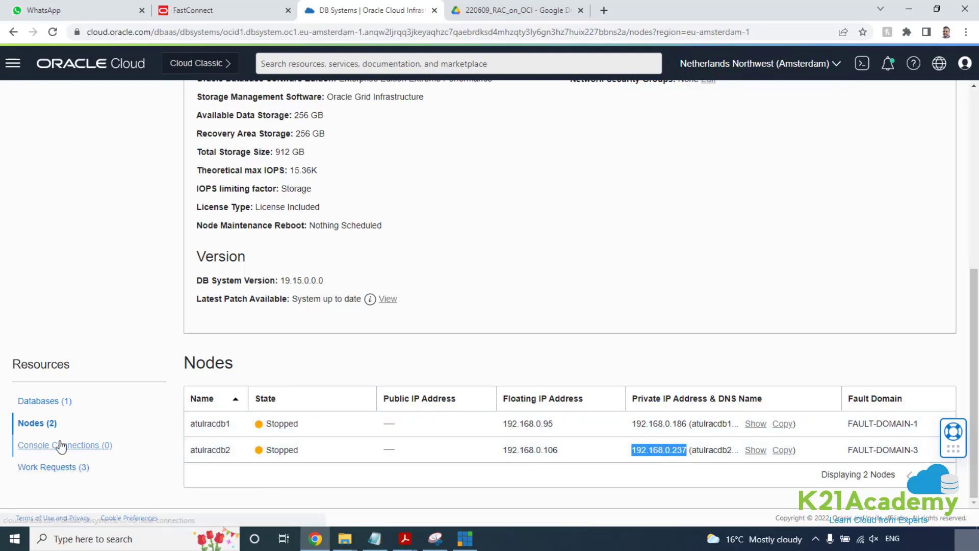
click(50, 402)
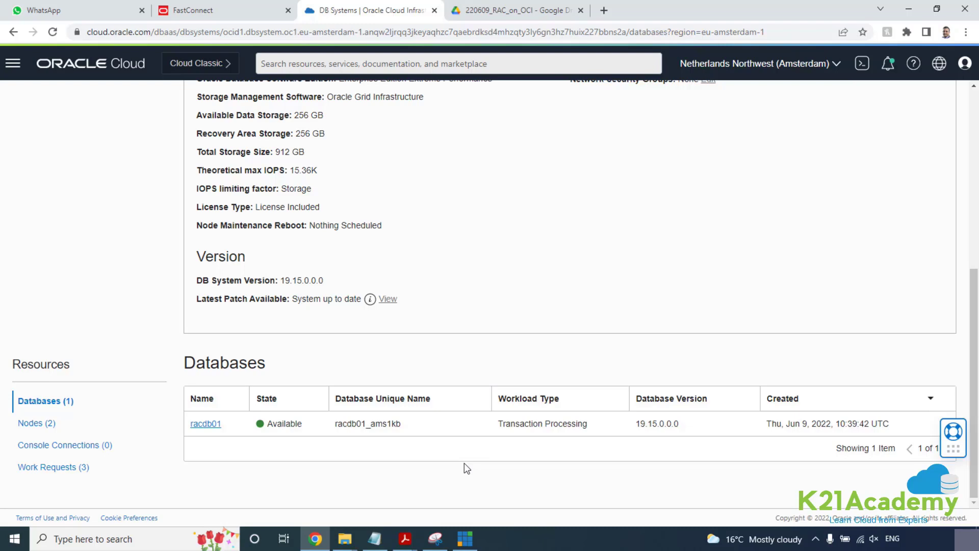
Review the Scale Storage Up options for storage performance, data storage and recovery area, and cancel without updating.
scroll(492, 450, up, 6)
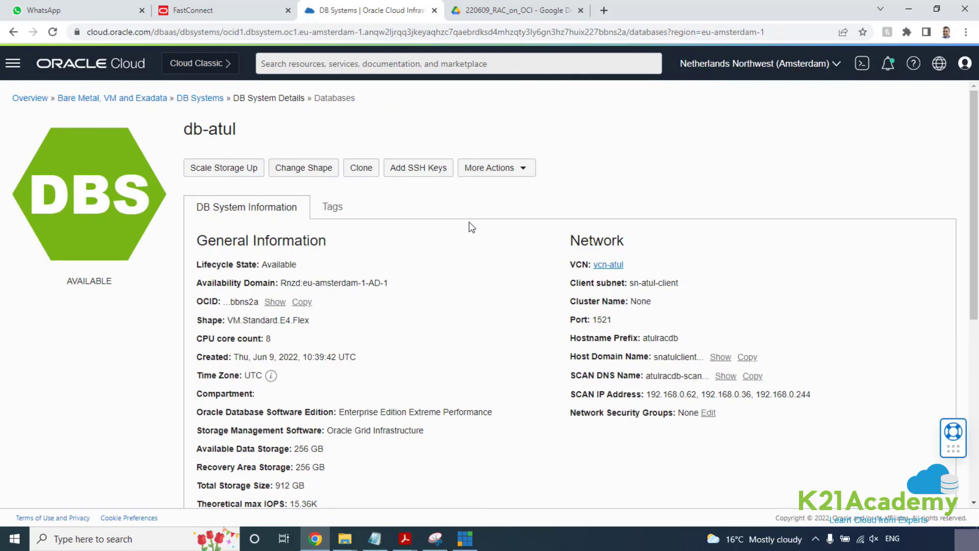
click(234, 170)
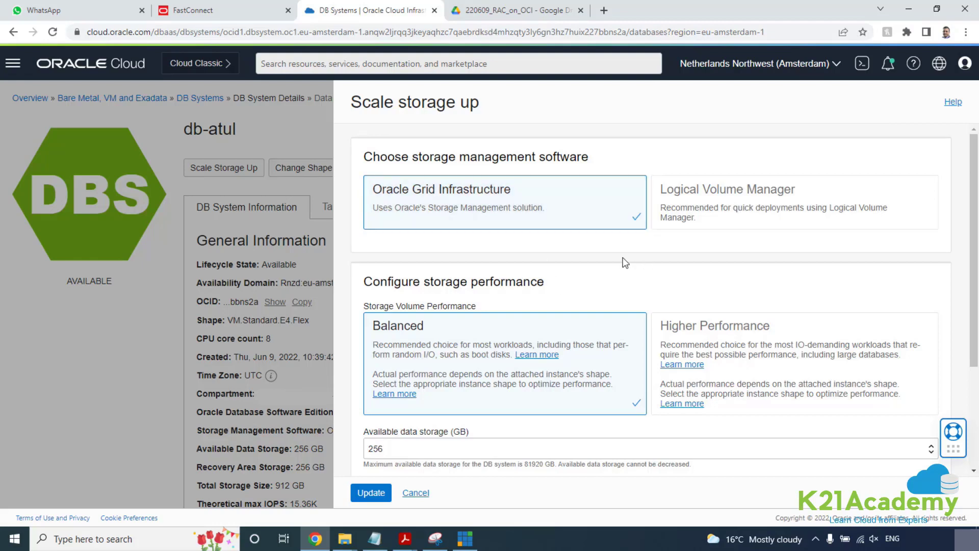
scroll(622, 257, down, 1)
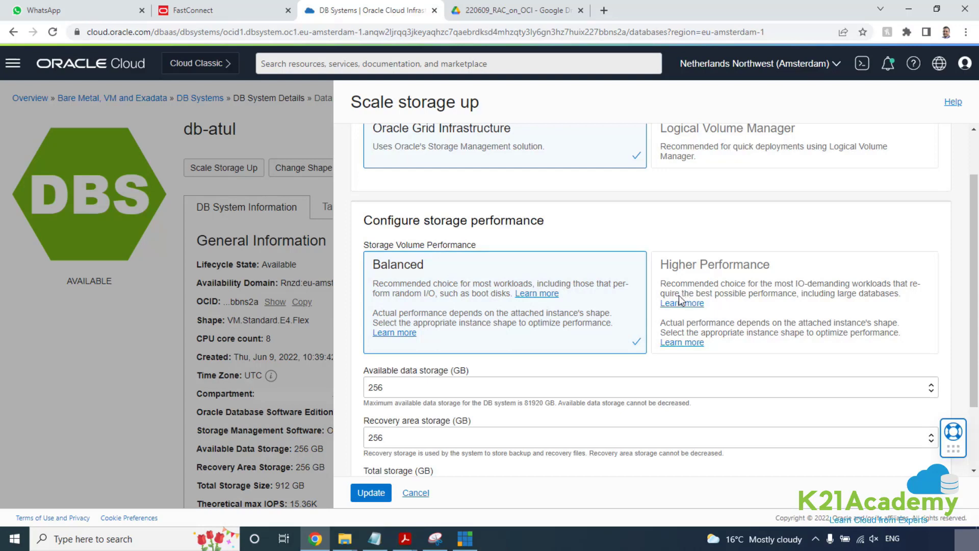
scroll(624, 322, down, 1)
scroll(476, 332, down, 1)
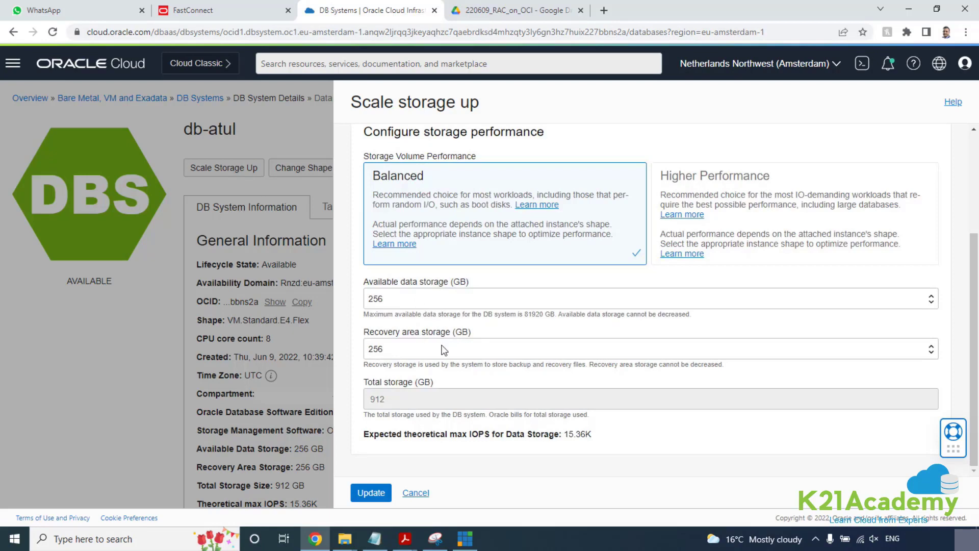
click(416, 495)
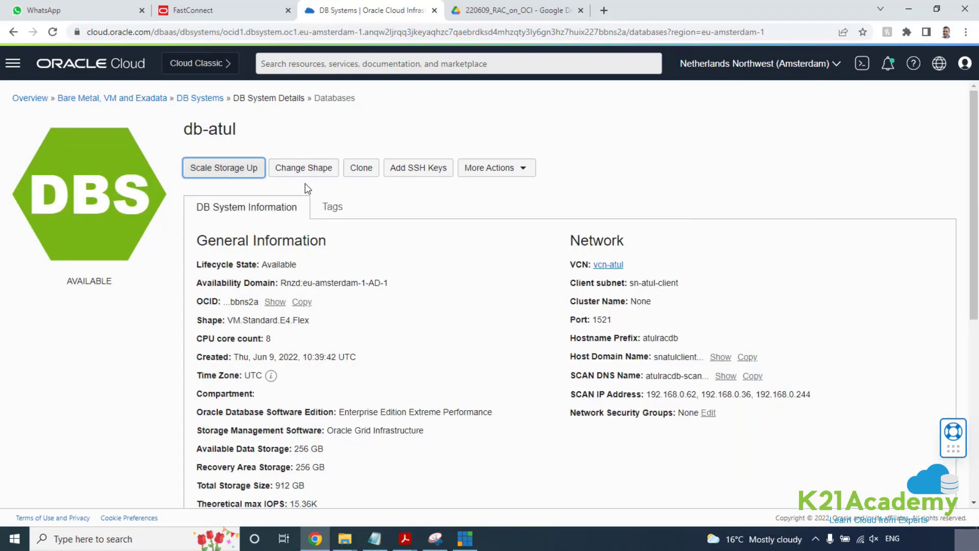
Inspect the Change Shape and Clone settings of the DB system, cancelling each without applying anything.
click(308, 170)
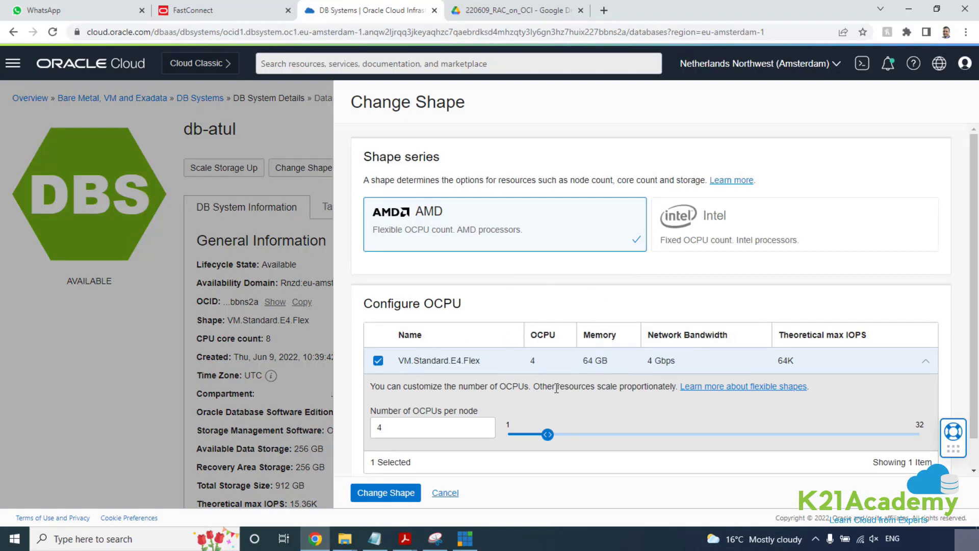
click(458, 500)
click(371, 171)
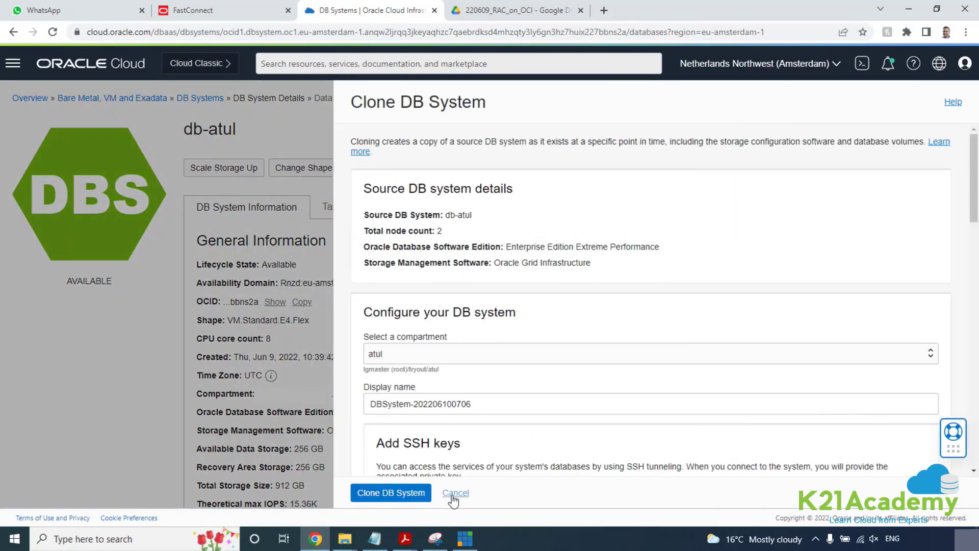
click(460, 499)
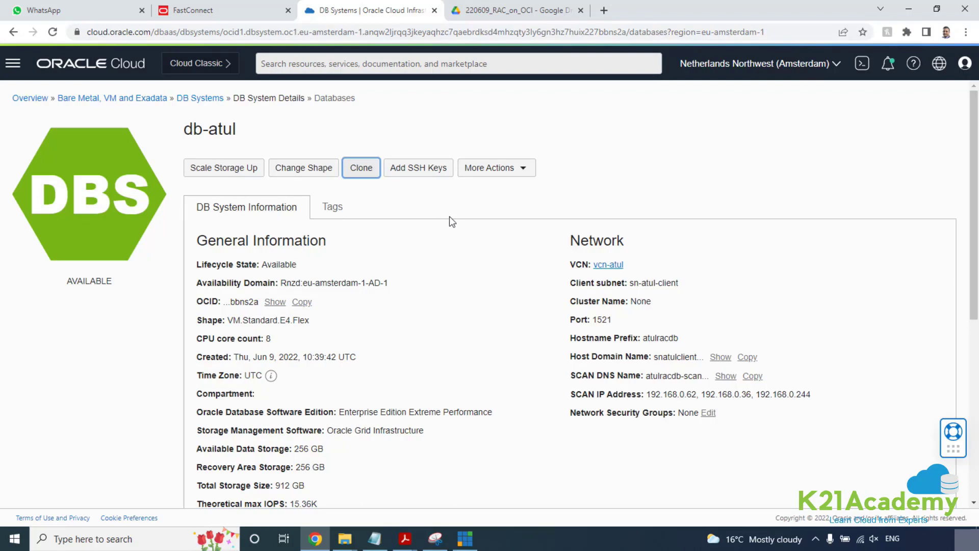
Terminate the DB system, entering its name to confirm the termination.
click(523, 168)
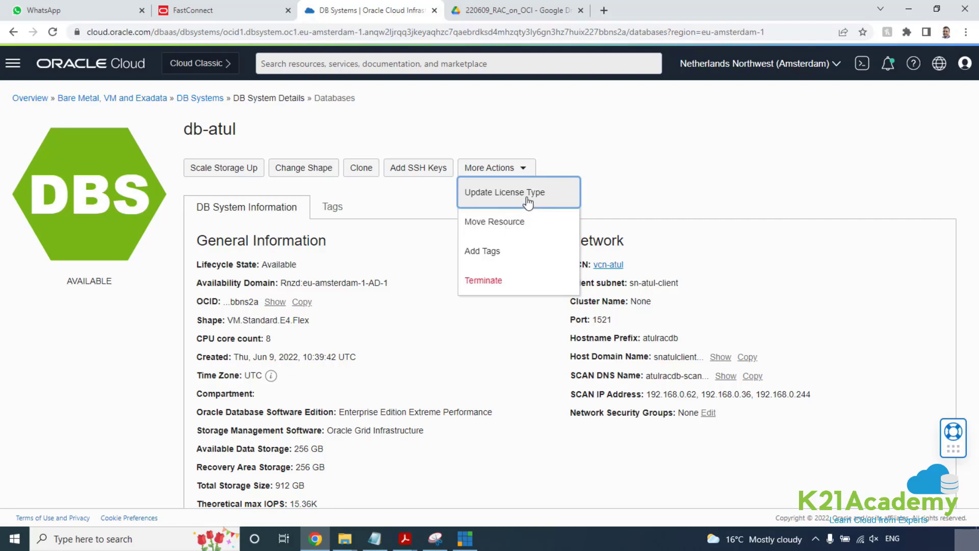
click(497, 284)
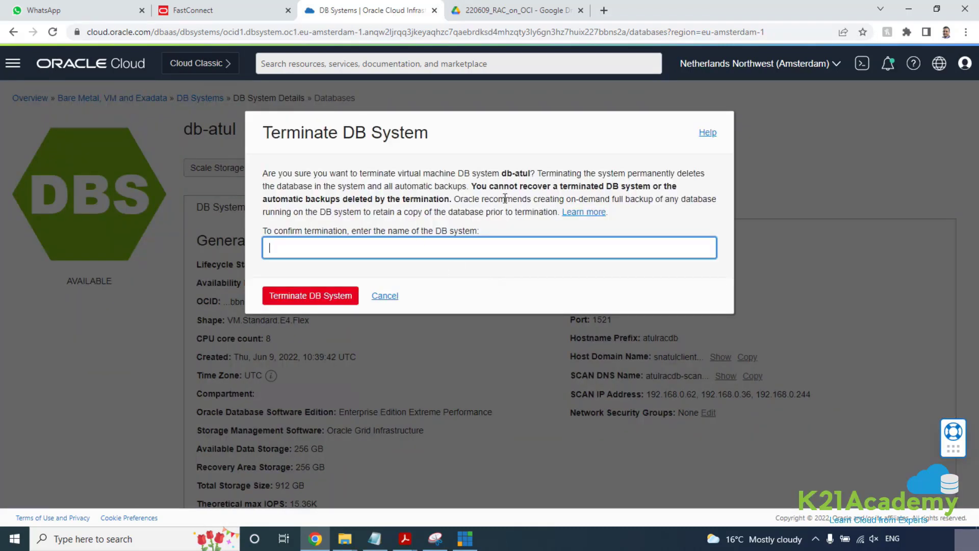
drag(502, 173, 532, 174)
key(ctrl+c)
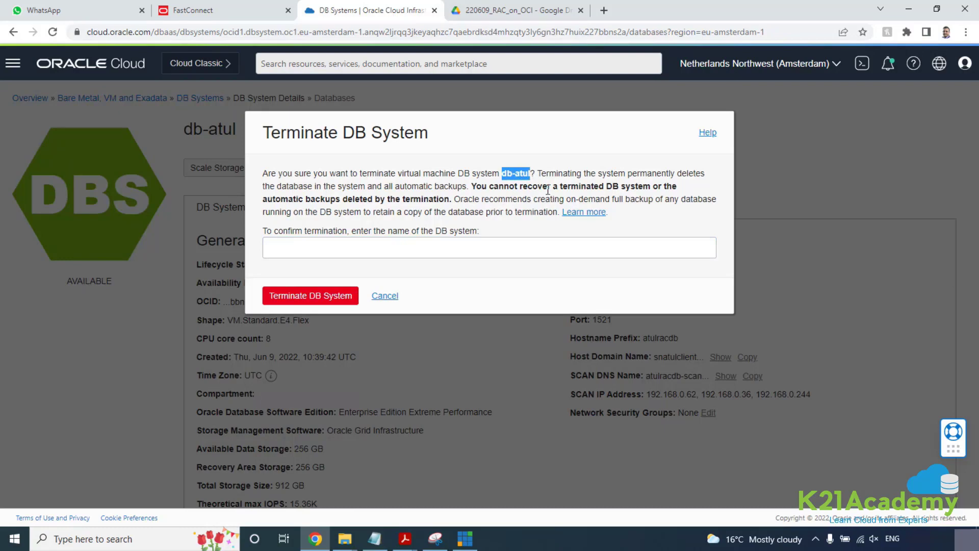
click(438, 245)
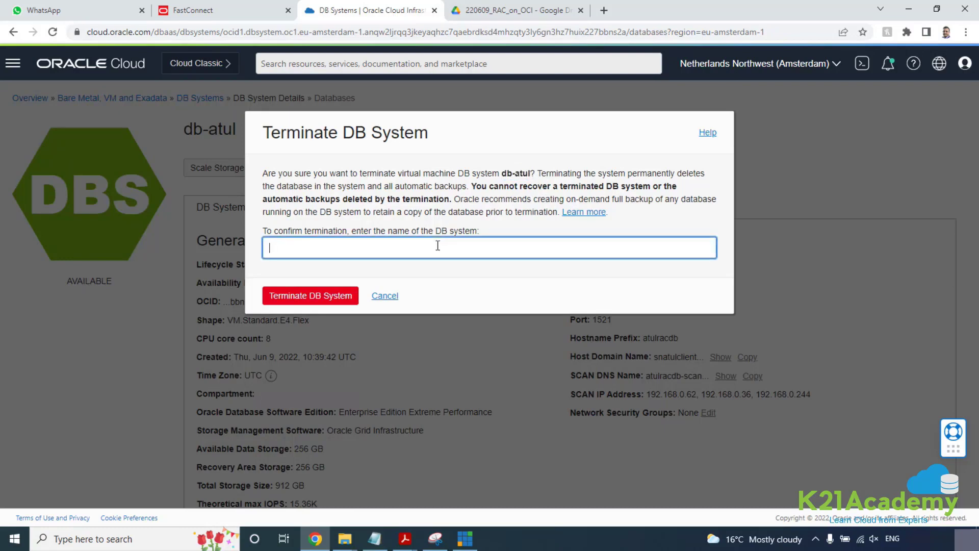
key(ctrl+v)
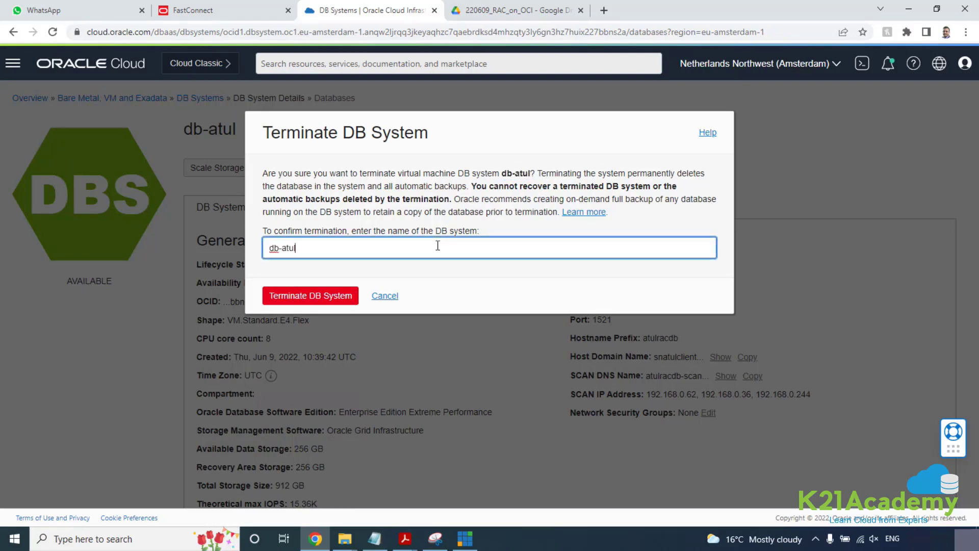
click(346, 297)
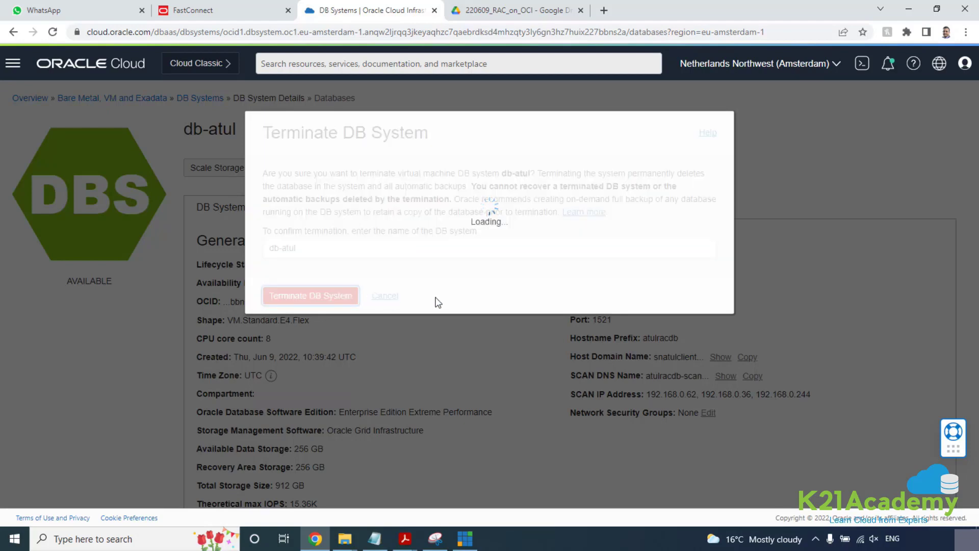